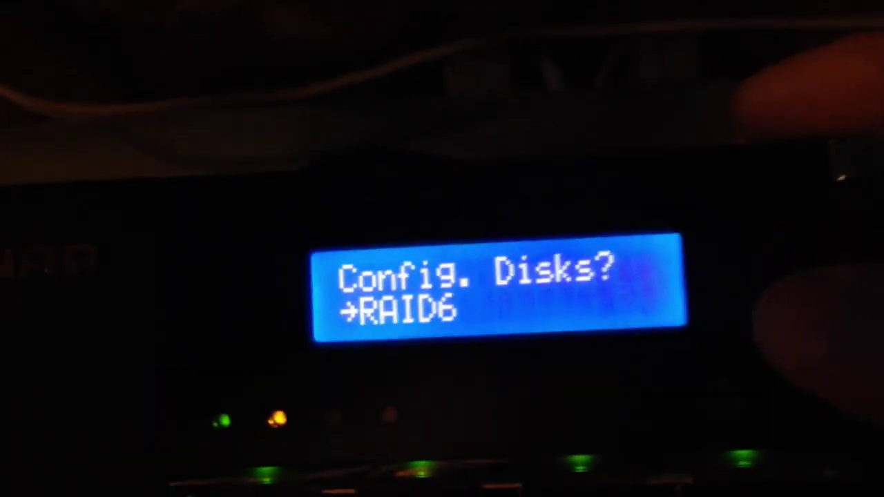
- On the LCD, pick RAID5, confirm Yes, and decline volume encryption to start building it
{"action": "key", "text": "Down"}
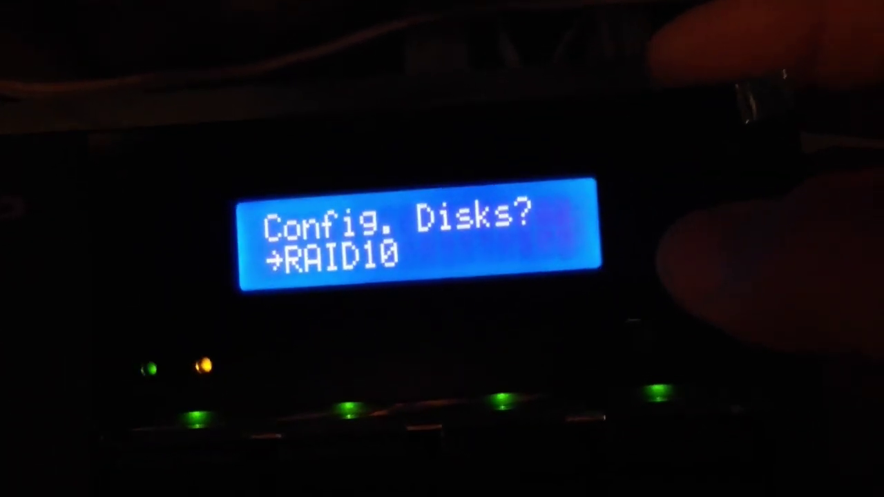
{"action": "key", "text": "Down"}
{"action": "key", "text": "Down"}
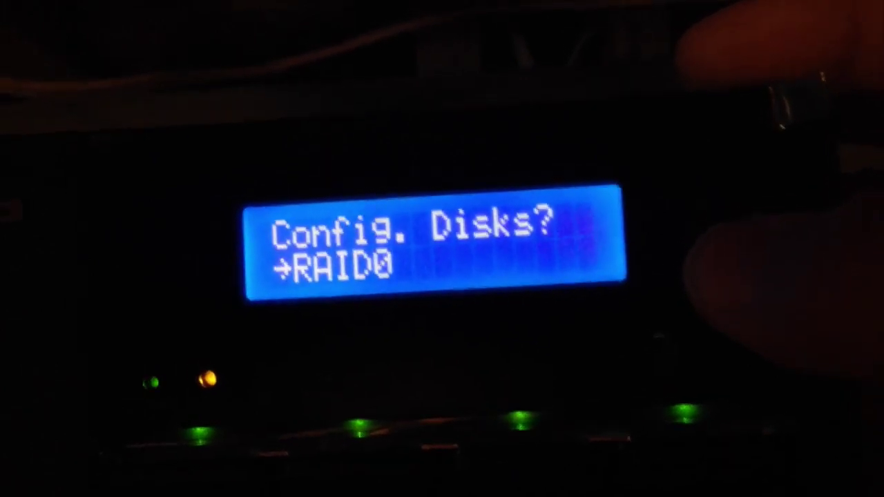
{"action": "key", "text": "Down"}
{"action": "key", "text": "Down"}
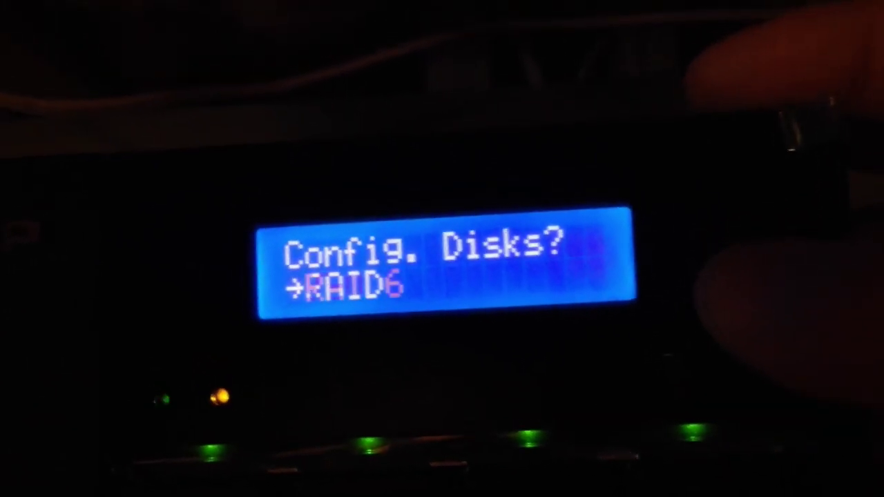
{"action": "key", "text": "Down"}
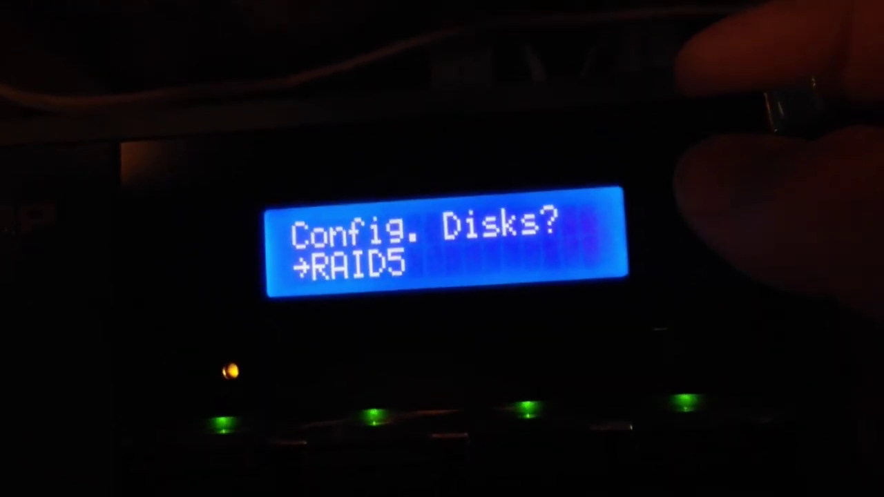
{"action": "key", "text": "Return"}
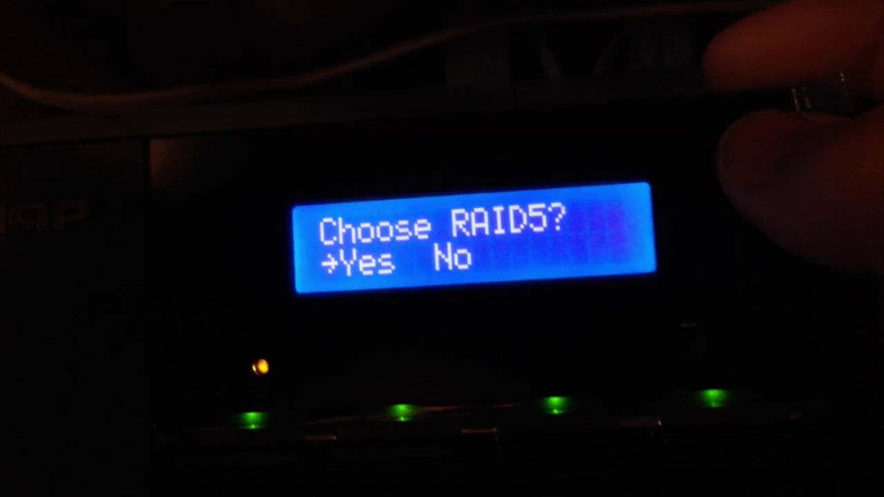
{"action": "key", "text": "Down"}
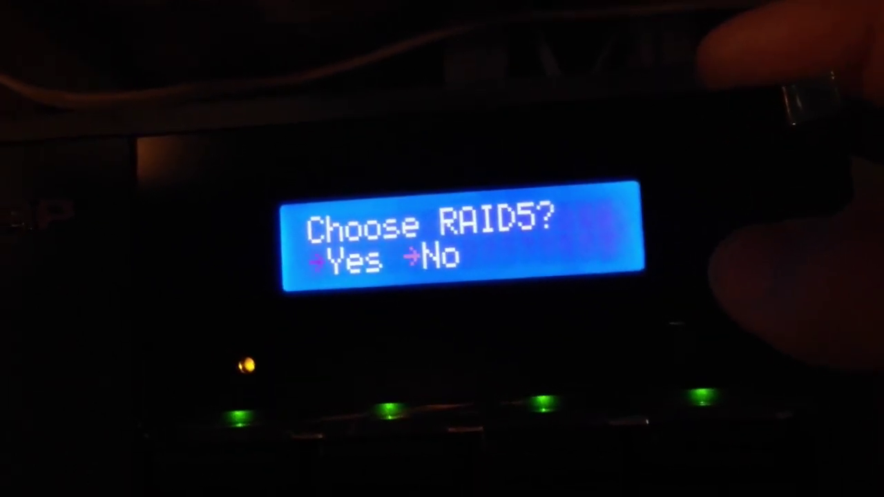
{"action": "key", "text": "Down"}
{"action": "key", "text": "Return"}
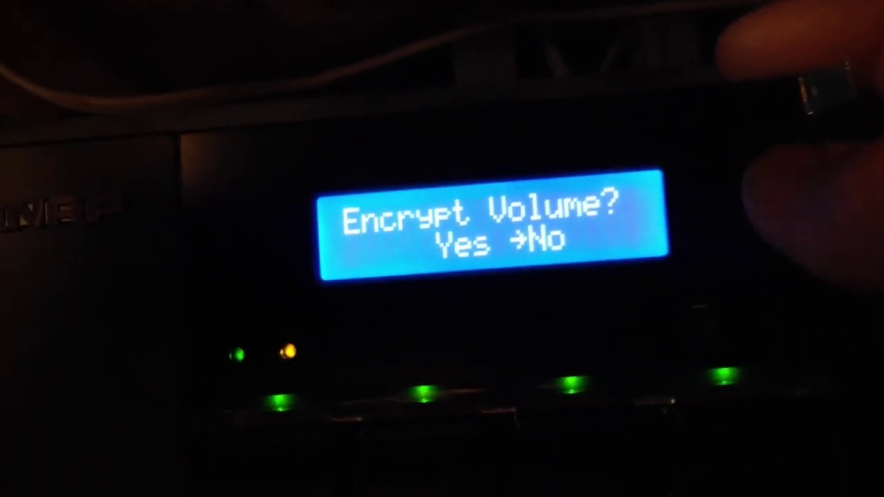
{"action": "key", "text": "Return"}
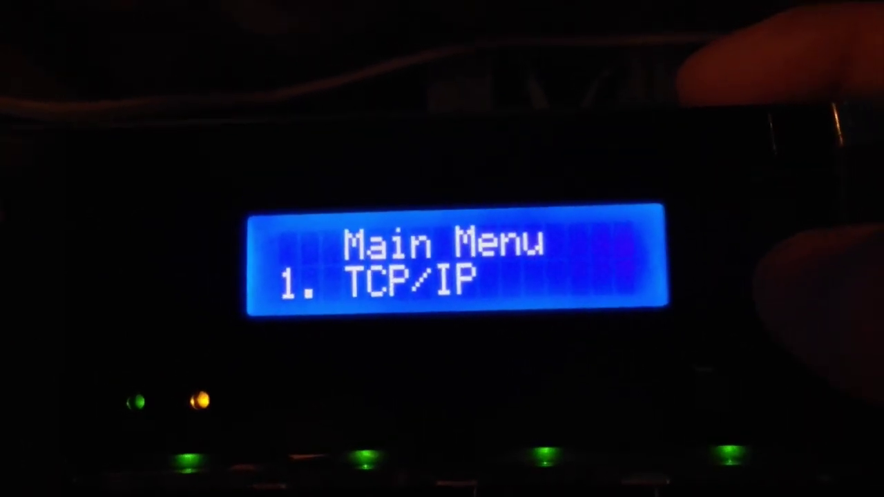
- Cycle through the LCD Main Menu entries back around to 1. TCP/IP
{"action": "key", "text": "Down"}
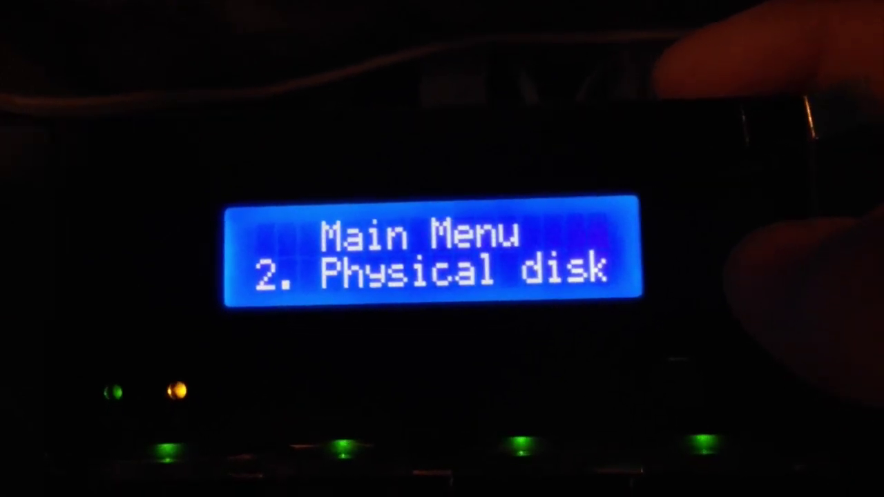
{"action": "key", "text": "Down"}
{"action": "key", "text": "Down"}
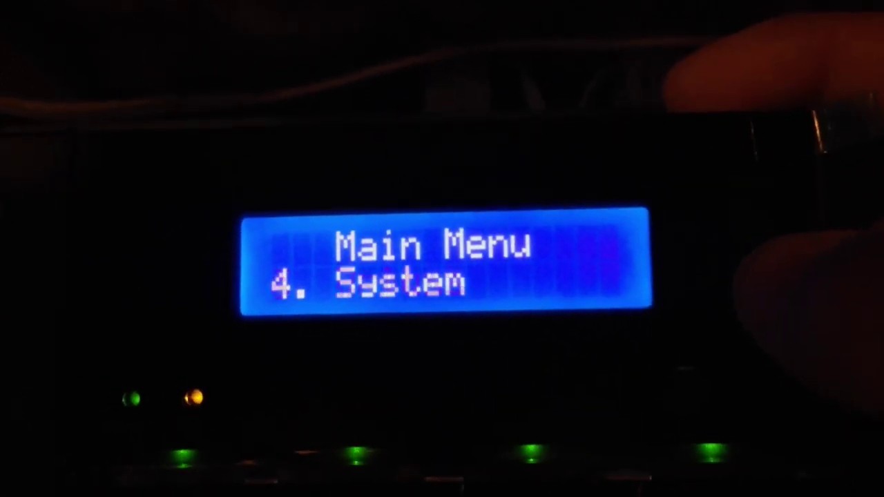
{"action": "key", "text": "Down"}
{"action": "key", "text": "Down"}
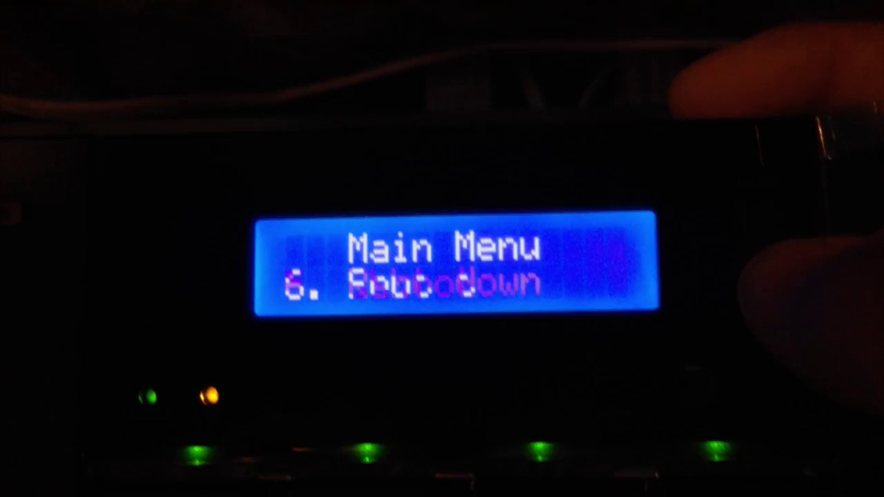
{"action": "key", "text": "Down"}
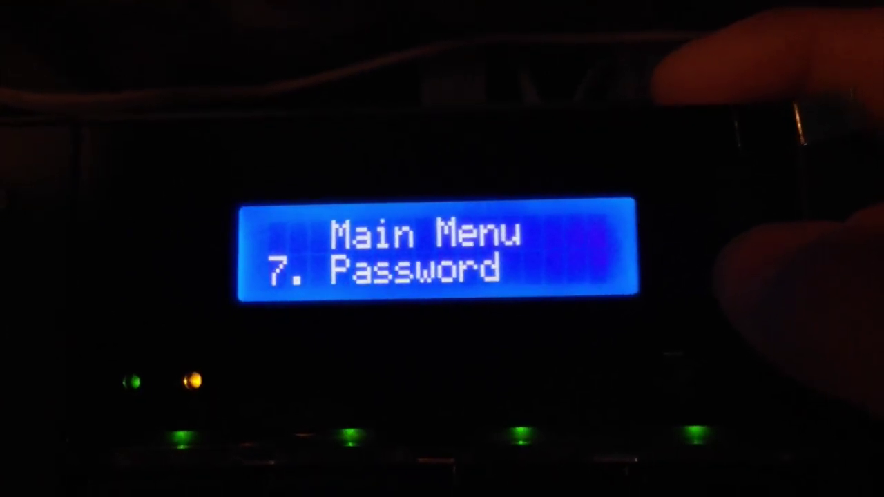
{"action": "key", "text": "Down"}
{"action": "key", "text": "Down"}
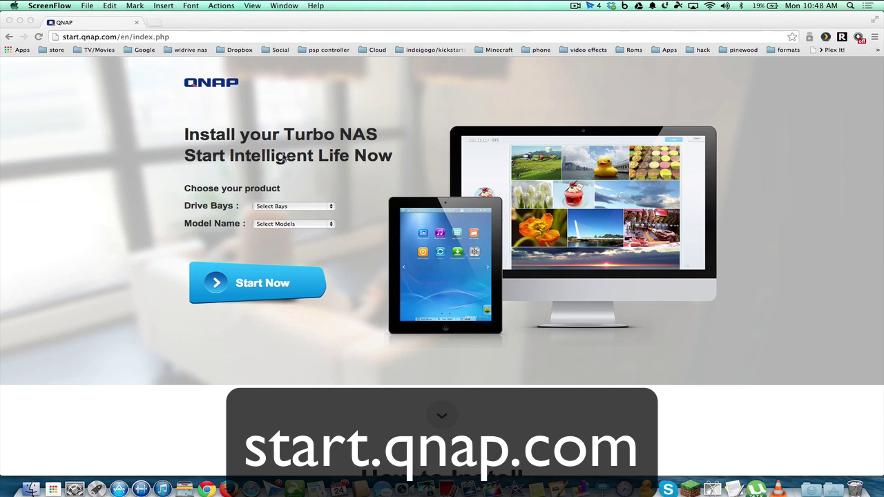
- On start.qnap.com select 4-Bay and the TS-469Pro model, then start the install guide
{"action": "left_click", "coordinate": [286, 207]}
{"action": "left_click", "coordinate": [286, 207]}
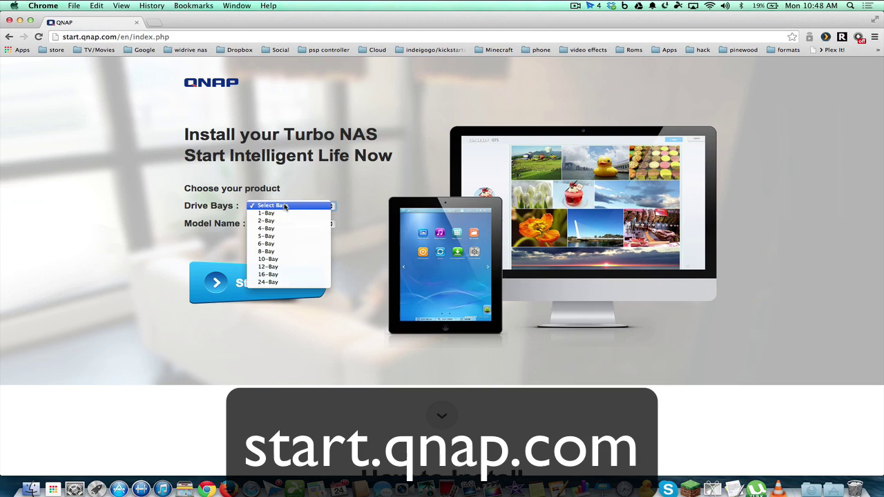
{"action": "left_click", "coordinate": [299, 233]}
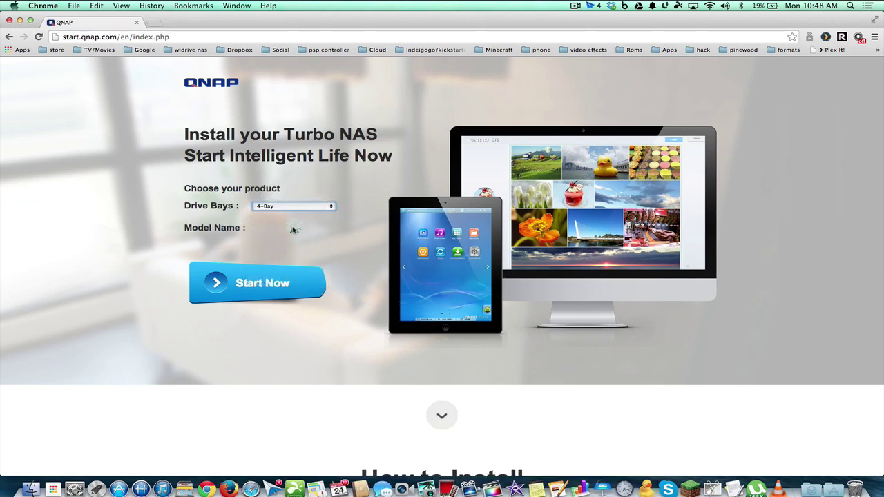
{"action": "left_click", "coordinate": [292, 225]}
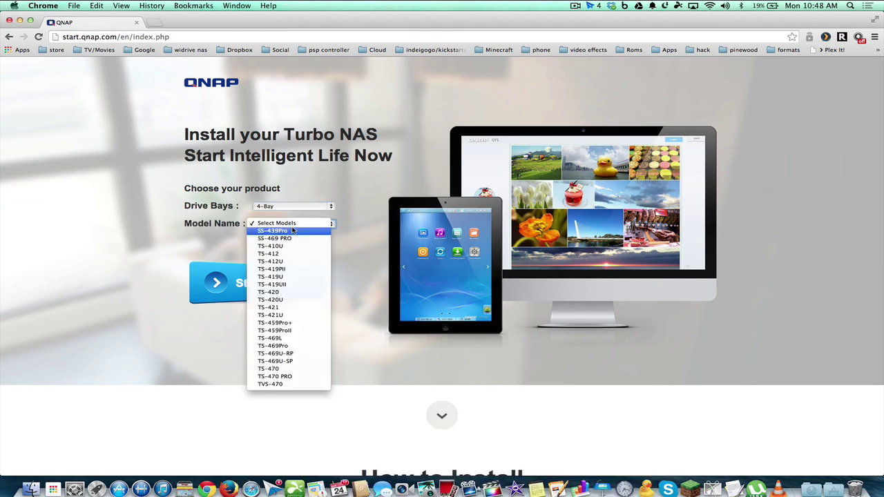
{"action": "left_click", "coordinate": [284, 347]}
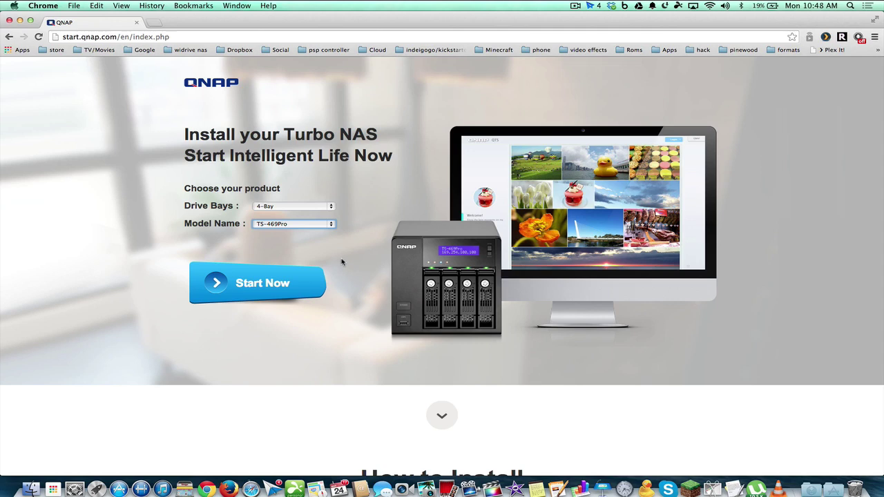
{"action": "left_click", "coordinate": [256, 290]}
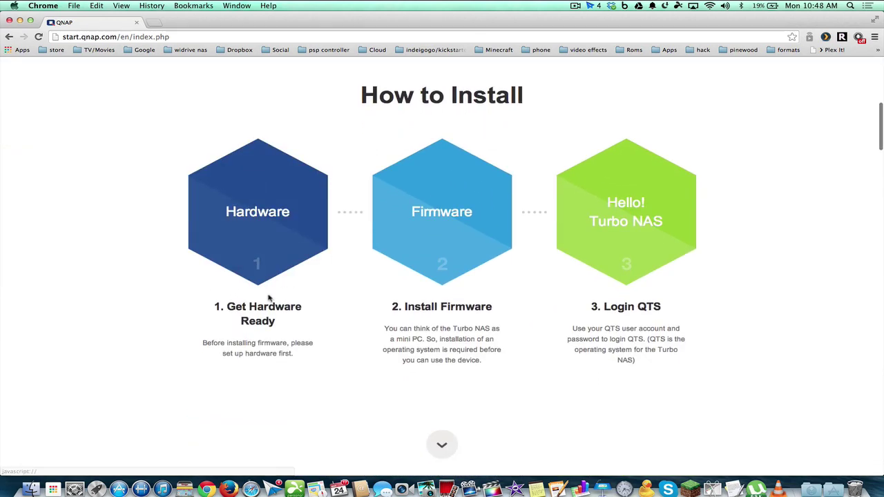
- Under Firmware's Local Installation, download Qfinder for Mac and open QNAPQfinder_Mac.dmg
{"action": "left_click", "coordinate": [438, 223]}
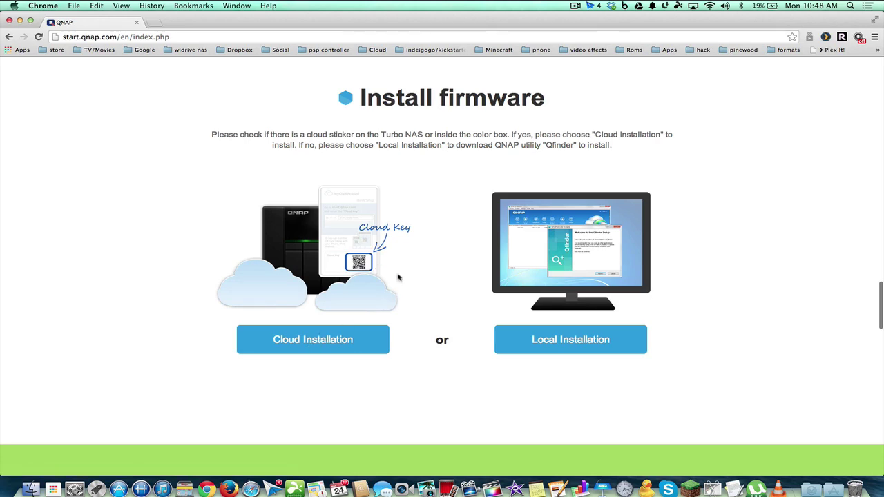
{"action": "left_click", "coordinate": [567, 339]}
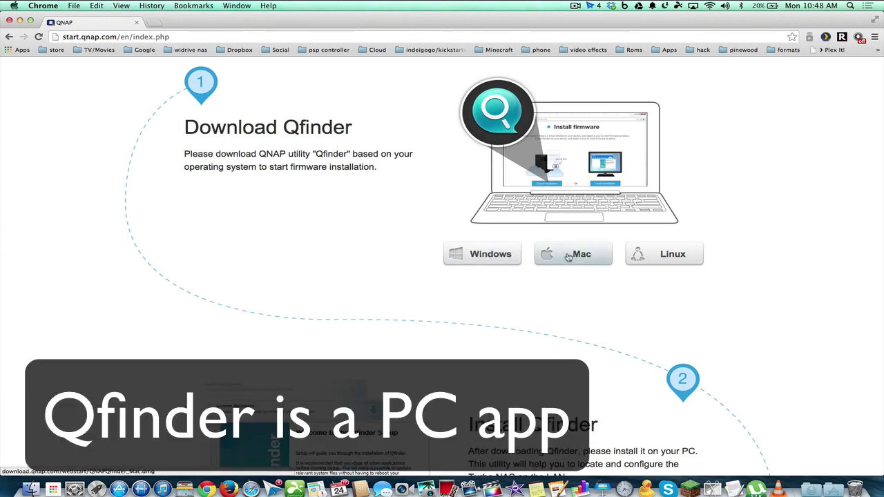
{"action": "left_click", "coordinate": [568, 257]}
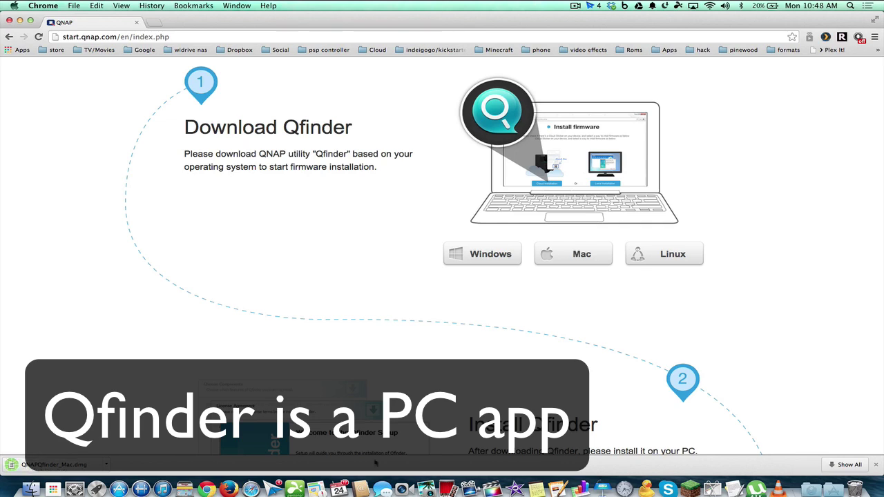
{"action": "left_click", "coordinate": [59, 464]}
- Accept the licence, run Qfinder's standard install authorised with the account password, then close the installer
{"action": "left_click", "coordinate": [577, 282]}
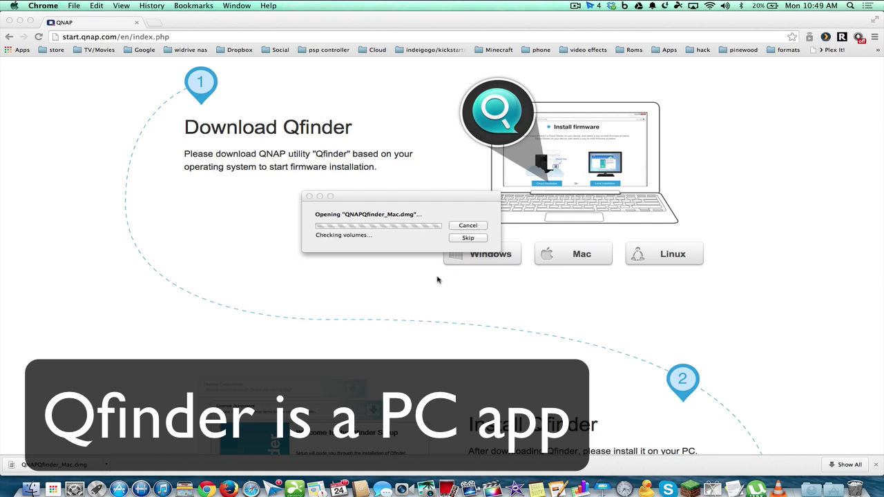
{"action": "left_click", "coordinate": [198, 228]}
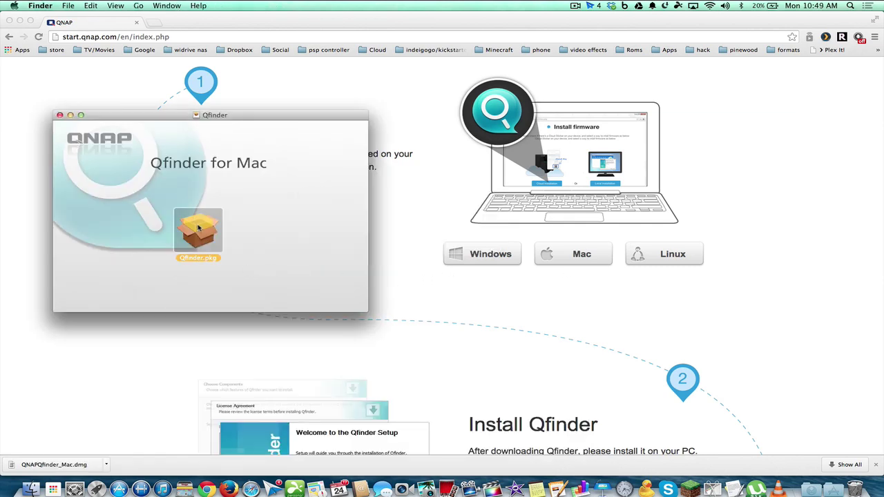
{"action": "double_click", "coordinate": [199, 228]}
{"action": "left_click", "coordinate": [581, 310]}
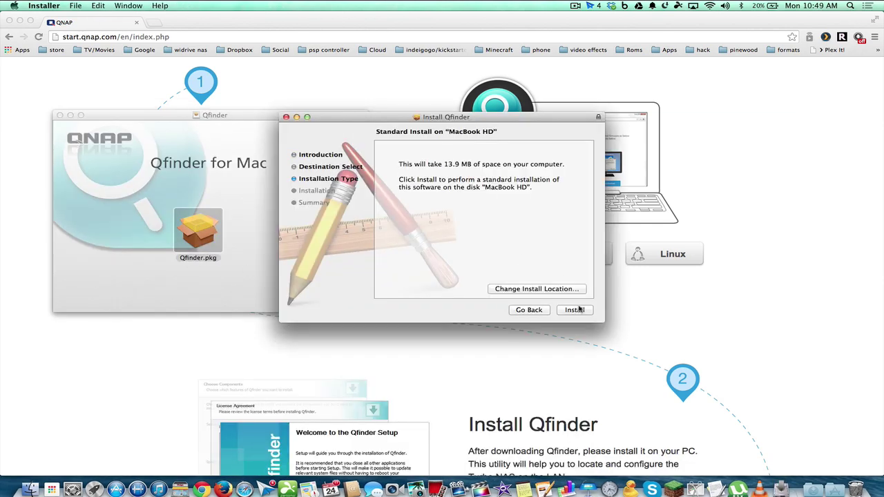
{"action": "left_click", "coordinate": [577, 310]}
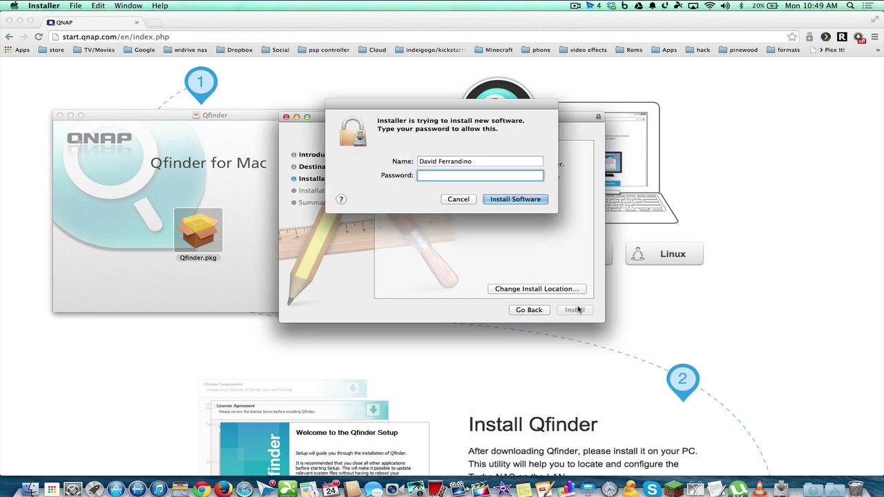
{"action": "type", "text": "****"}
{"action": "left_click", "coordinate": [513, 200]}
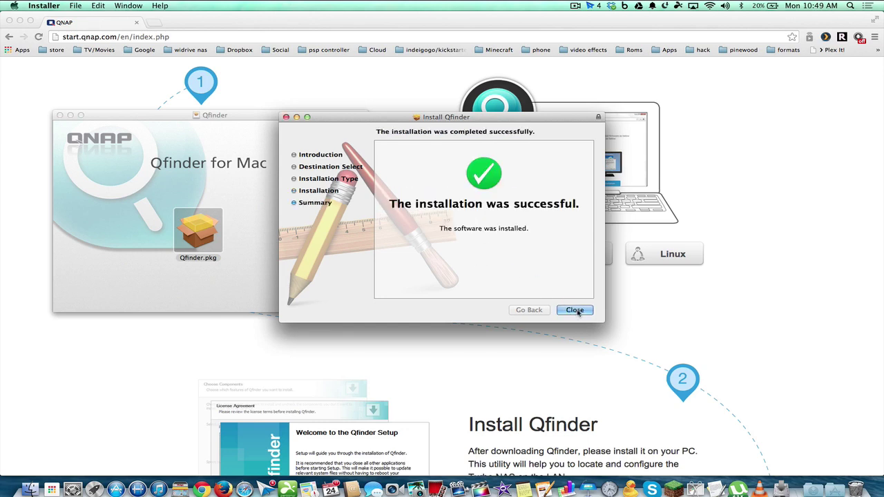
{"action": "left_click", "coordinate": [575, 309]}
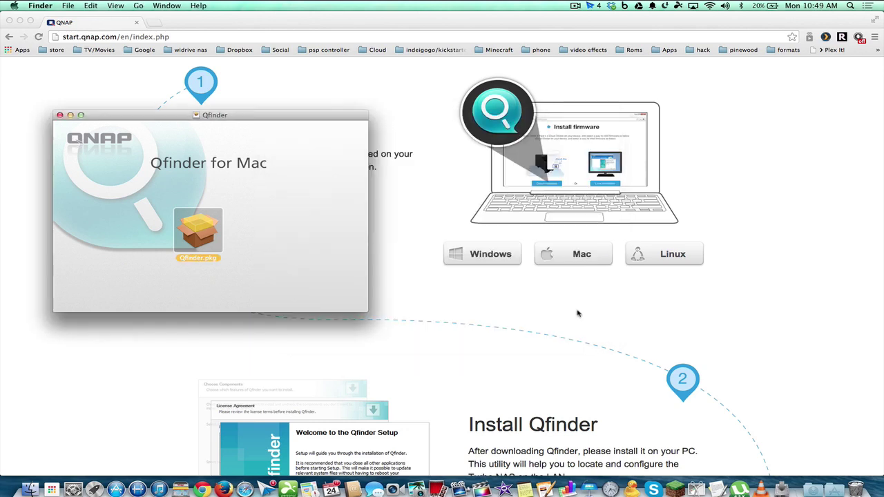
- Close the download window, launch Qfinder from Applications, and select NAS NASDF7A06
{"action": "left_click", "coordinate": [60, 115]}
{"action": "scroll", "coordinate": [338, 242], "scroll_direction": "down", "scroll_amount": 3}
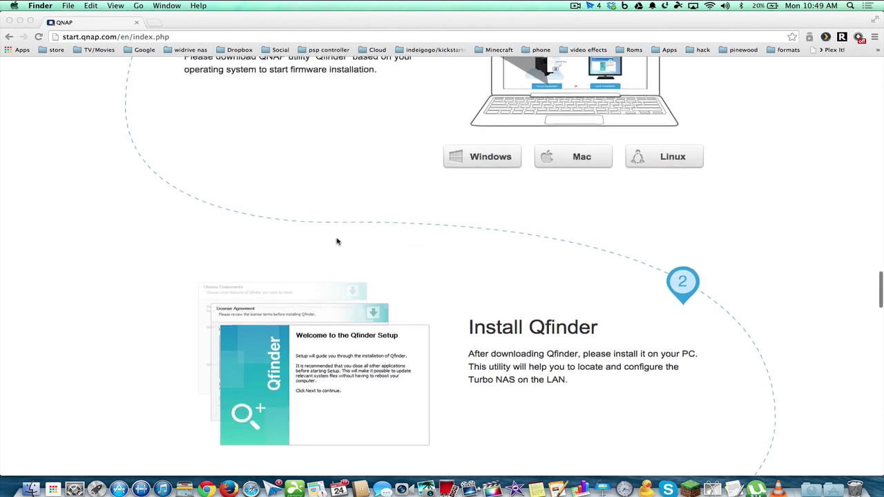
{"action": "scroll", "coordinate": [338, 242], "scroll_direction": "up", "scroll_amount": 5}
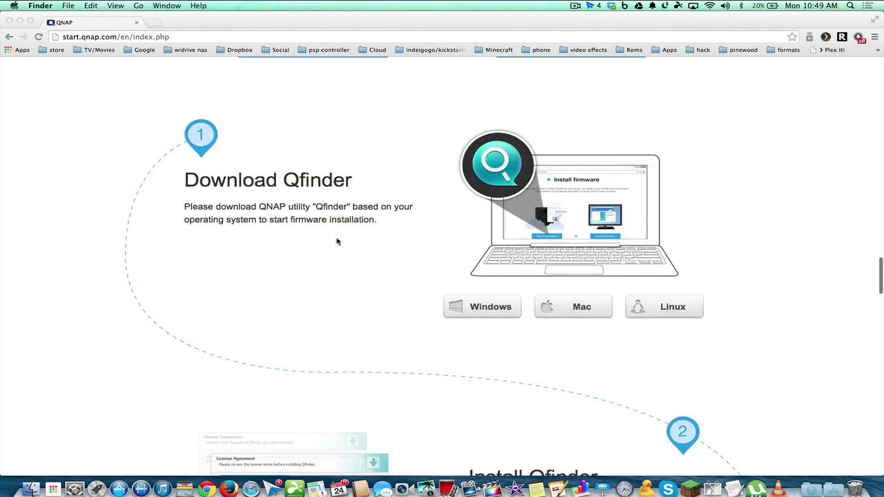
{"action": "left_click", "coordinate": [834, 487]}
{"action": "scroll", "coordinate": [668, 297], "scroll_direction": "down", "scroll_amount": 10}
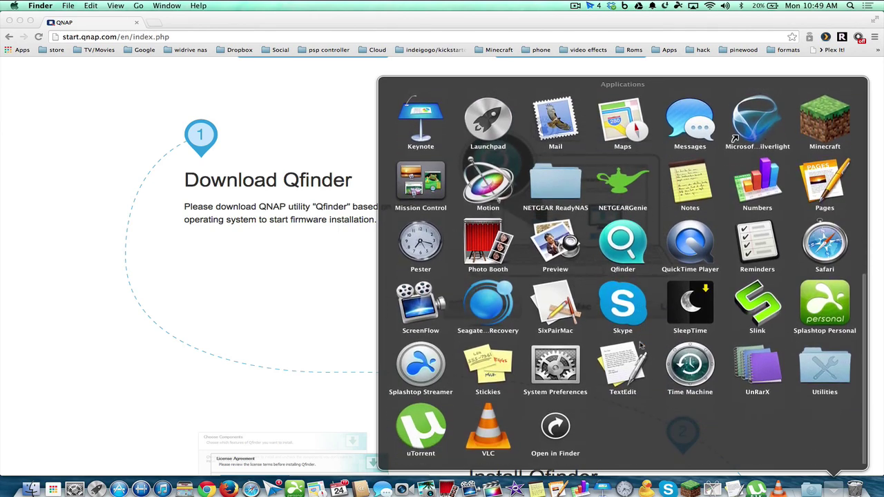
{"action": "left_click", "coordinate": [630, 250]}
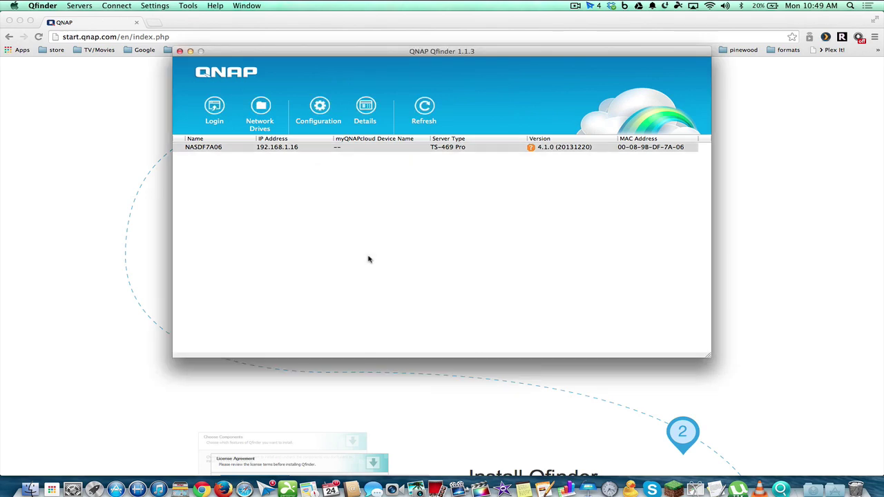
{"action": "left_click", "coordinate": [283, 149]}
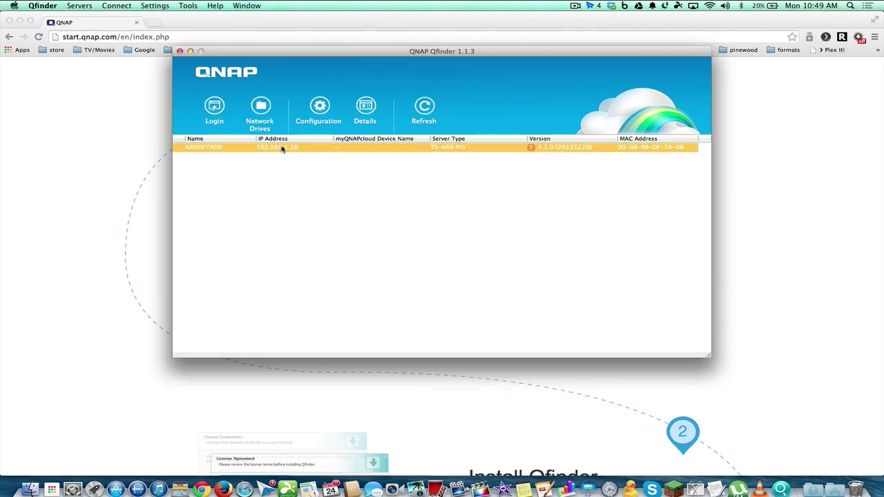
- Open NASDF7A06's web interface and sign into QTS with the admin account
{"action": "double_click", "coordinate": [282, 149]}
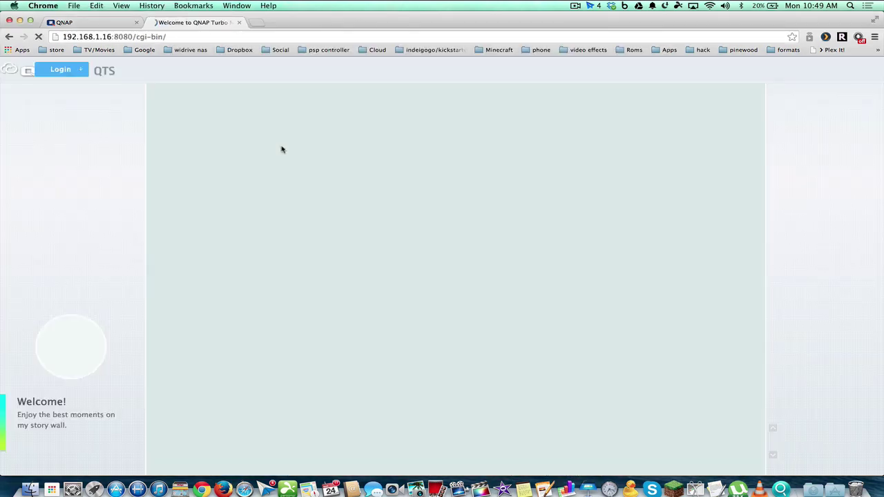
{"action": "left_click", "coordinate": [781, 70]}
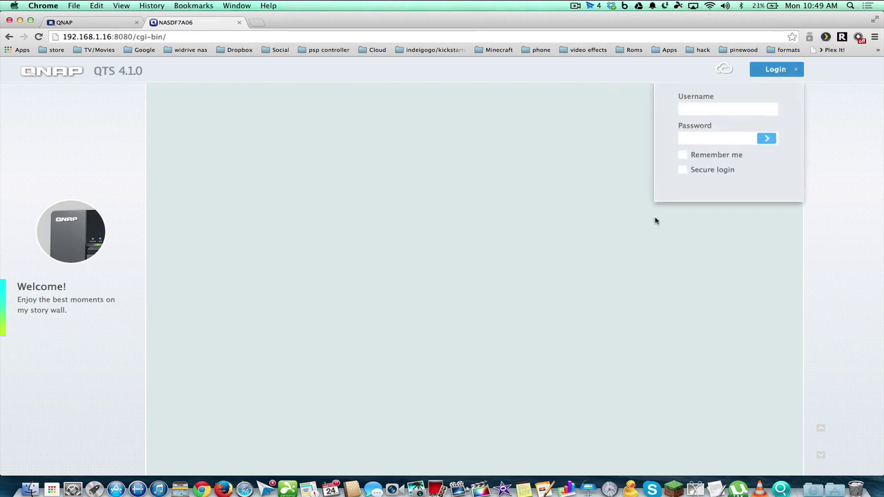
{"action": "type", "text": "admin"}
{"action": "left_click", "coordinate": [766, 139]}
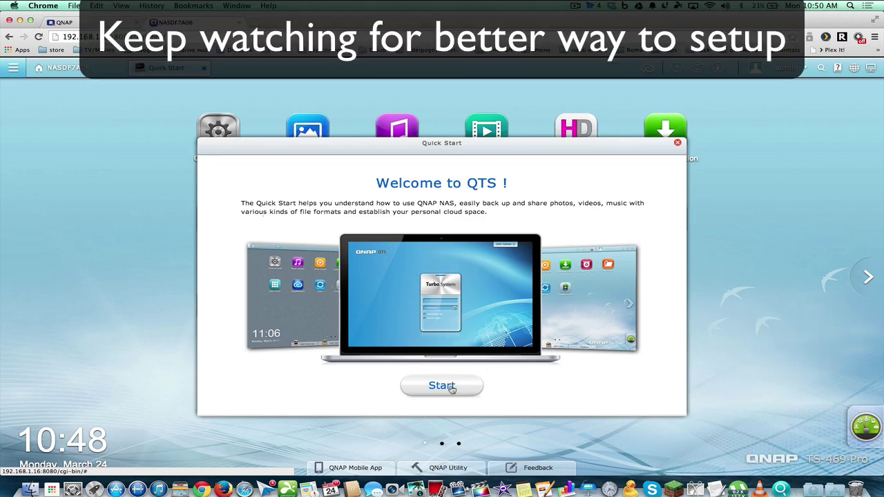
- Start the Quick Start tour and page past home theater, personal cloud and file synchronization
{"action": "left_click", "coordinate": [453, 390]}
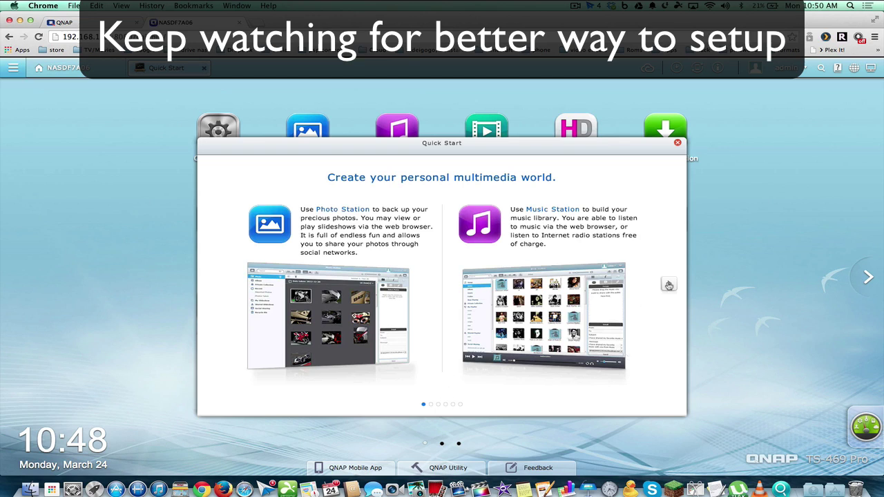
{"action": "left_click", "coordinate": [669, 284]}
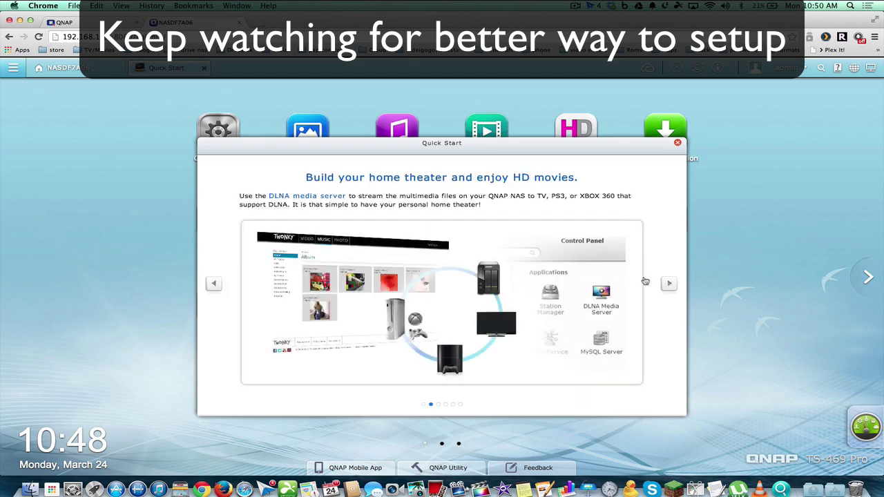
{"action": "left_click", "coordinate": [665, 283]}
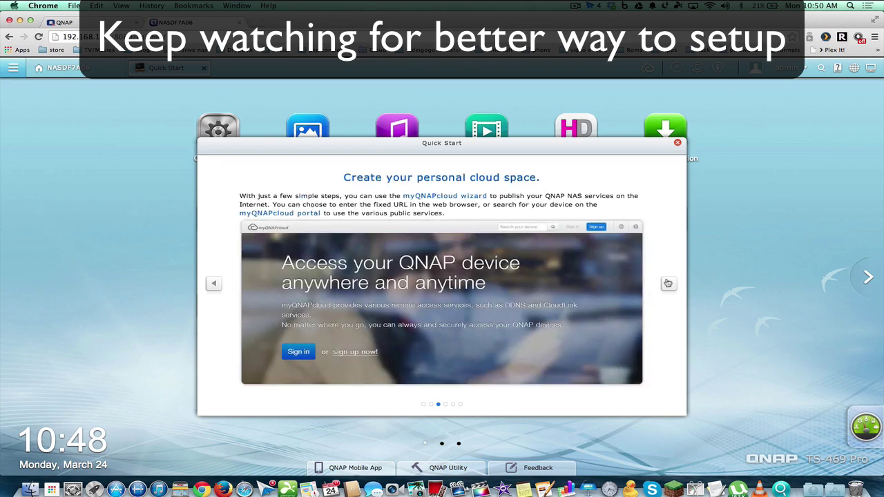
{"action": "left_click", "coordinate": [668, 284]}
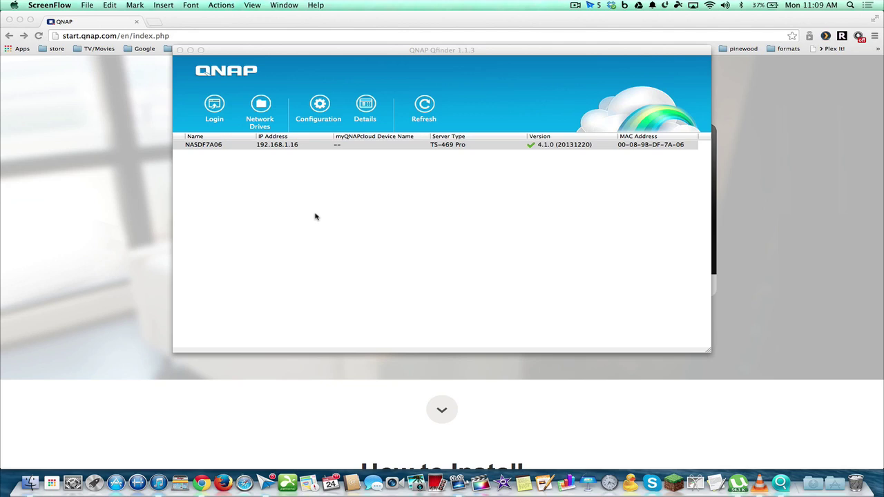
- Select NASDF7A06 in Qfinder and bring up its administrator login
{"action": "left_click", "coordinate": [289, 146]}
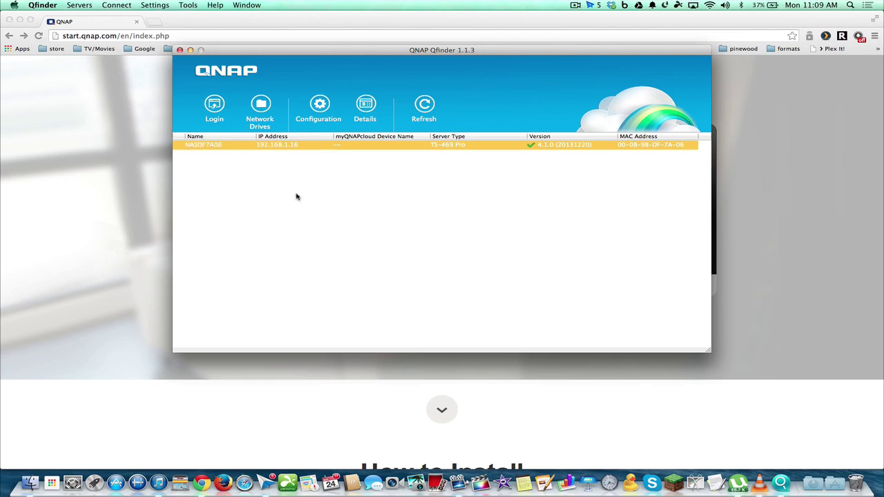
{"action": "left_click", "coordinate": [318, 103]}
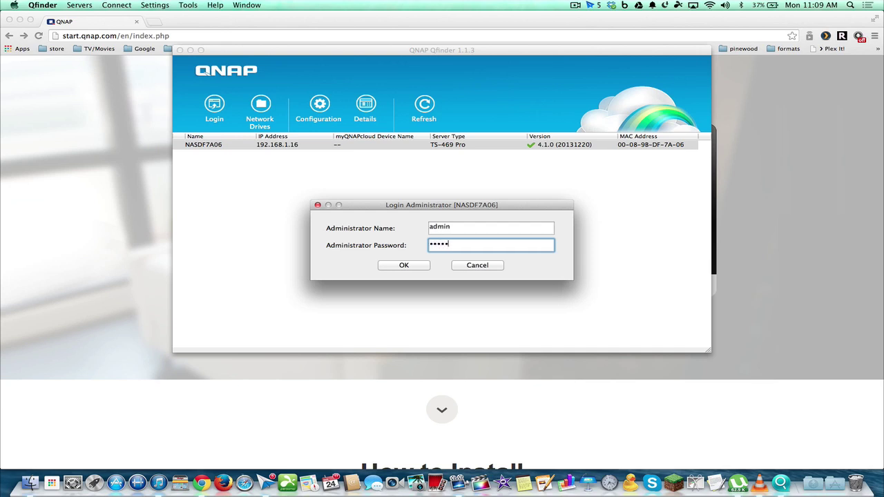
- Confirm the admin login, then check Date/Time, Password, Codepage and Network Settings (DHCP)
{"action": "left_click", "coordinate": [406, 266]}
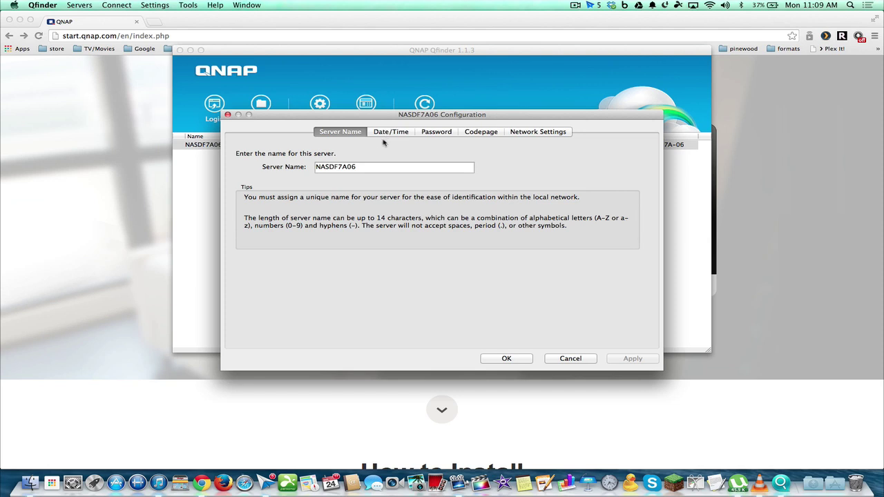
{"action": "left_click", "coordinate": [392, 133]}
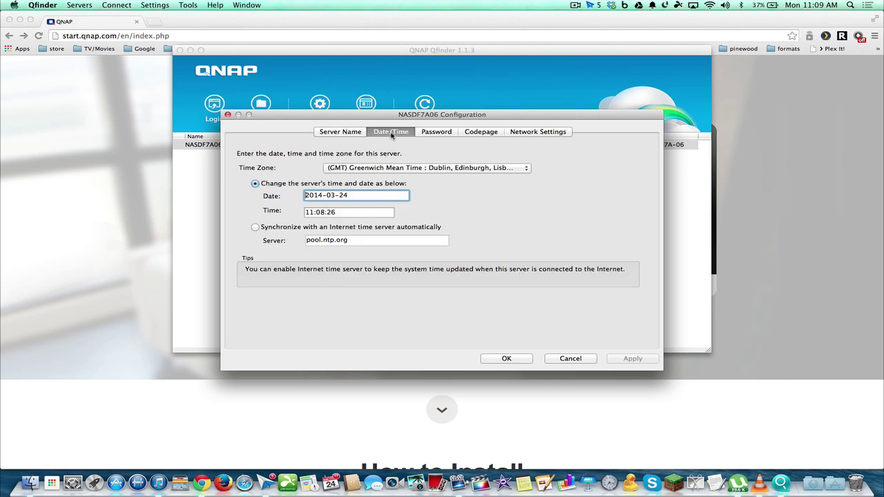
{"action": "left_click", "coordinate": [450, 133]}
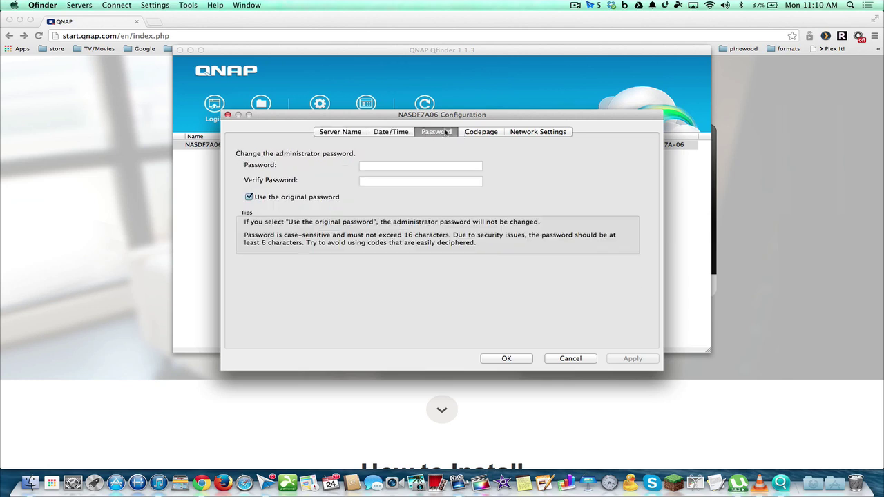
{"action": "left_click", "coordinate": [466, 134]}
{"action": "left_click", "coordinate": [519, 134]}
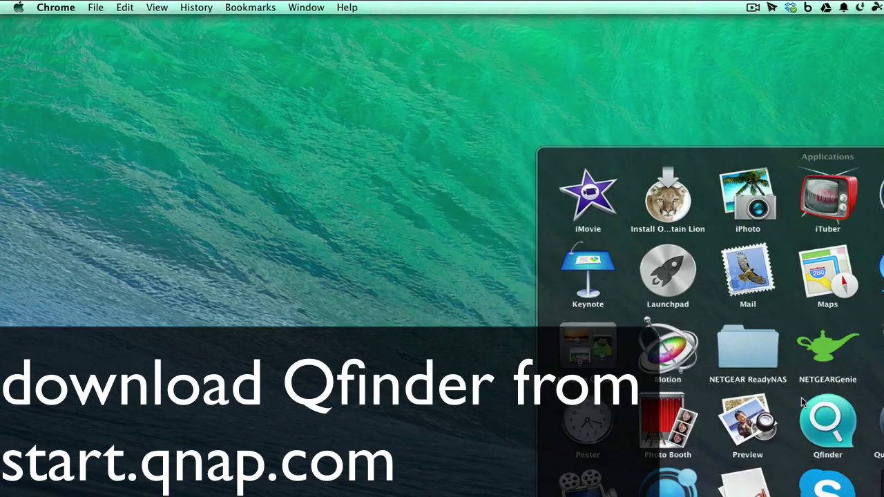
- Launch Qfinder so it rediscovers the unconfigured NAS NASDF7A06 at 192.168.1.16
{"action": "left_click", "coordinate": [801, 399]}
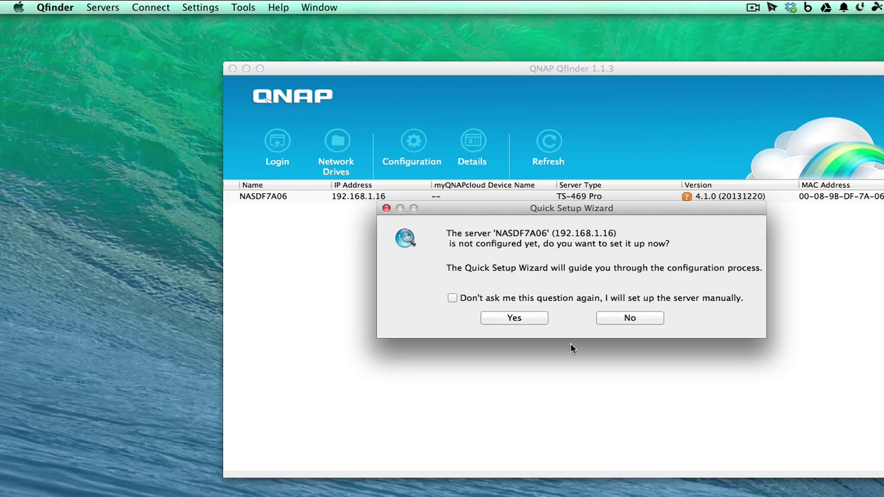
- Accept the Quick Setup Wizard so the Web Installation page opens at 192.168.1.16:8080
{"action": "left_click", "coordinate": [515, 317]}
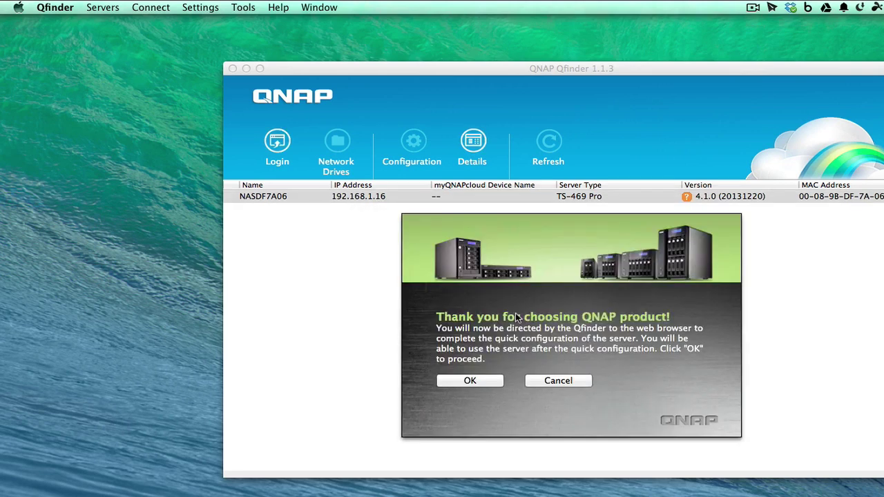
{"action": "left_click", "coordinate": [481, 381]}
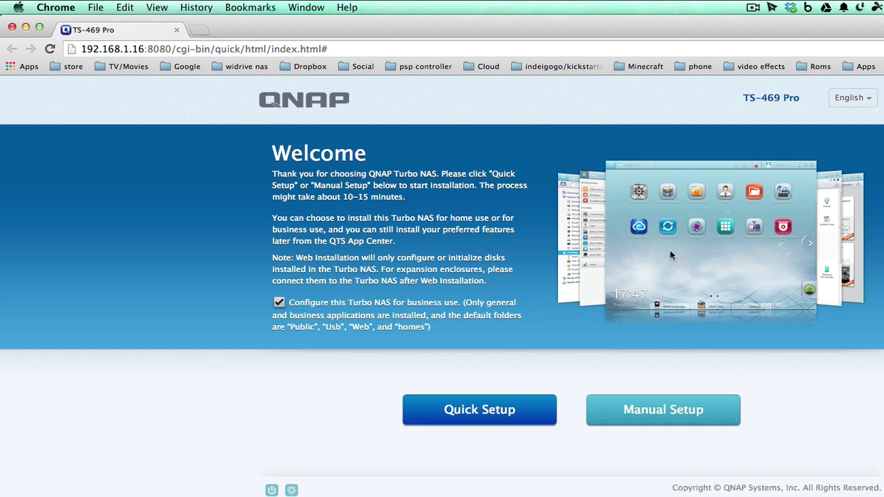
- Turn off the business-use configuration option and choose Manual Setup
{"action": "left_click", "coordinate": [278, 304]}
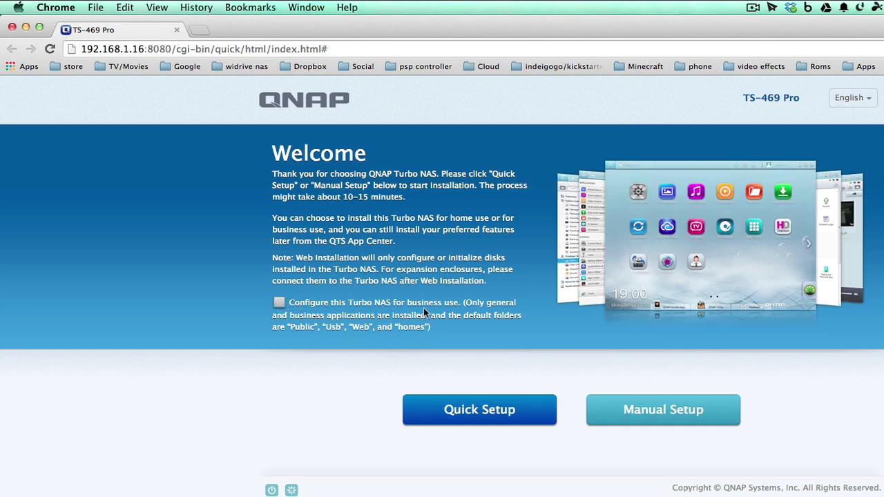
{"action": "left_click", "coordinate": [646, 423]}
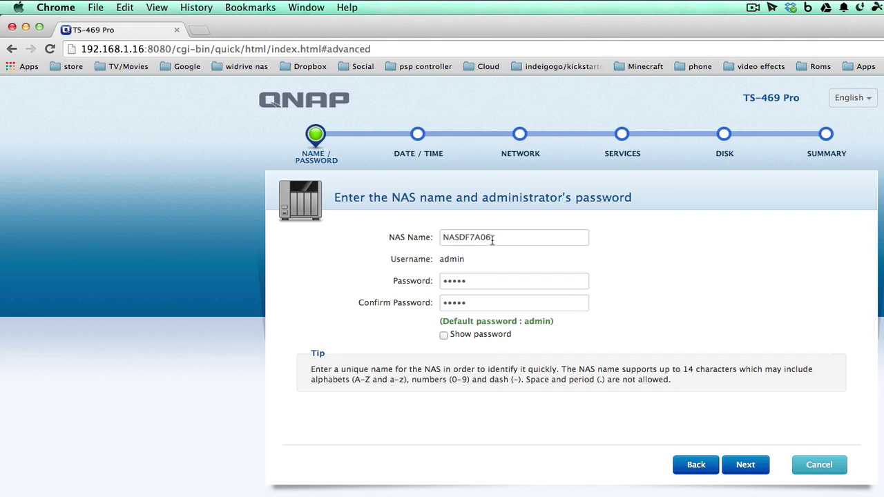
- Rename the NAS to qnaphome and briefly reveal the administrator password
{"action": "left_click_drag", "start_coordinate": [492, 240], "coordinate": [396, 237]}
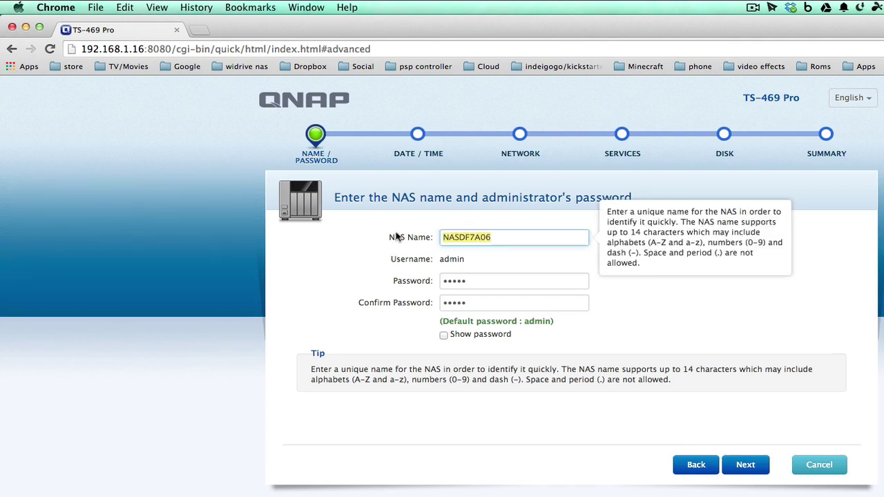
{"action": "type", "text": "qnaphome"}
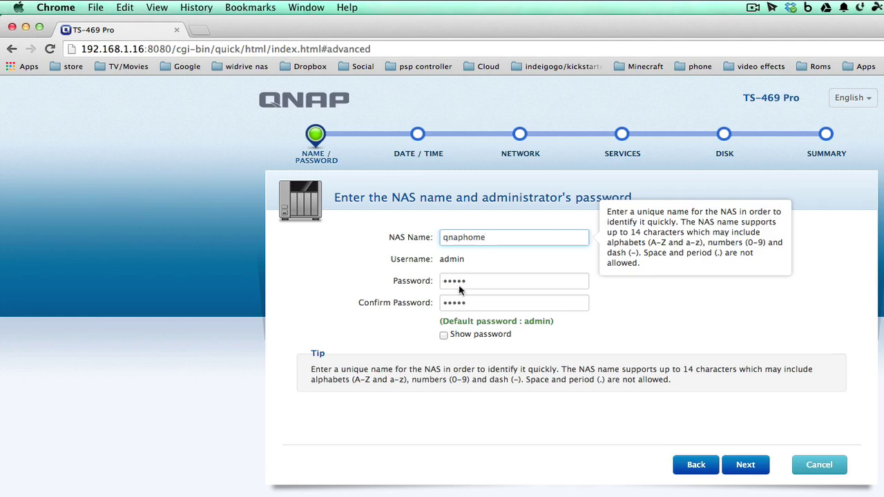
{"action": "left_click", "coordinate": [443, 336]}
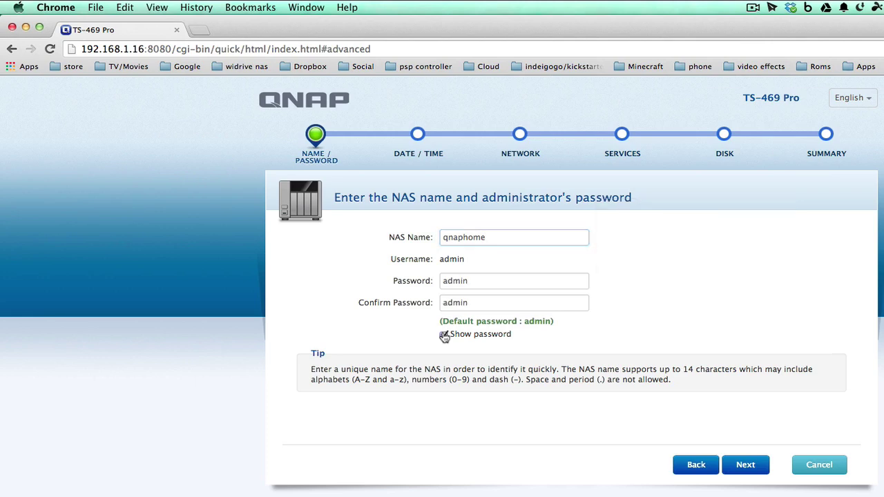
{"action": "left_click", "coordinate": [443, 336]}
- Set the time zone to (GMT-05:00) Eastern Time (US & Canada)
{"action": "left_click", "coordinate": [746, 464]}
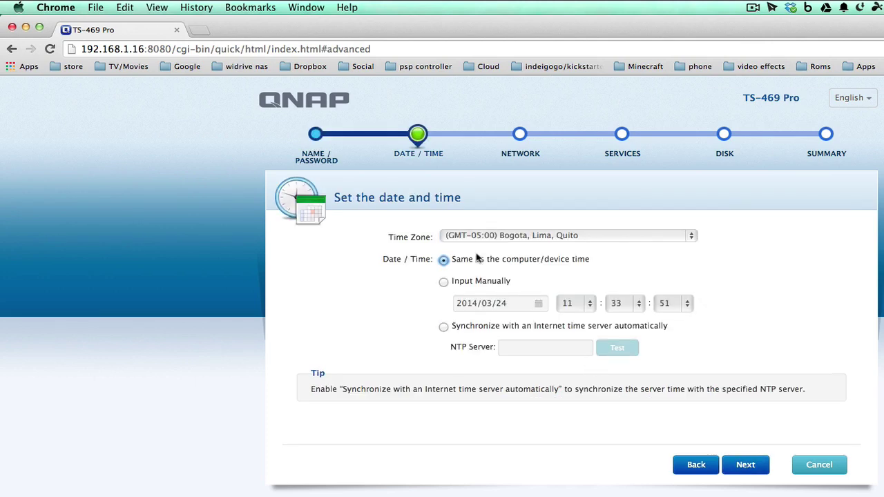
{"action": "left_click", "coordinate": [474, 236]}
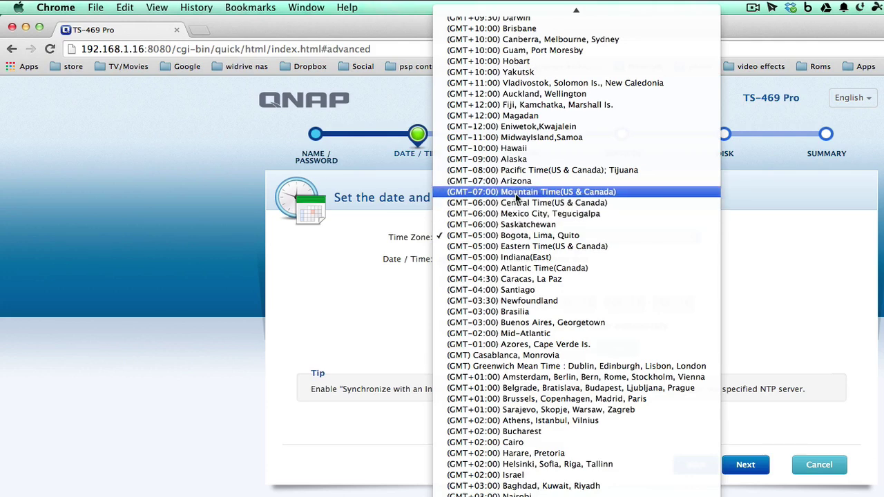
{"action": "left_click", "coordinate": [515, 248]}
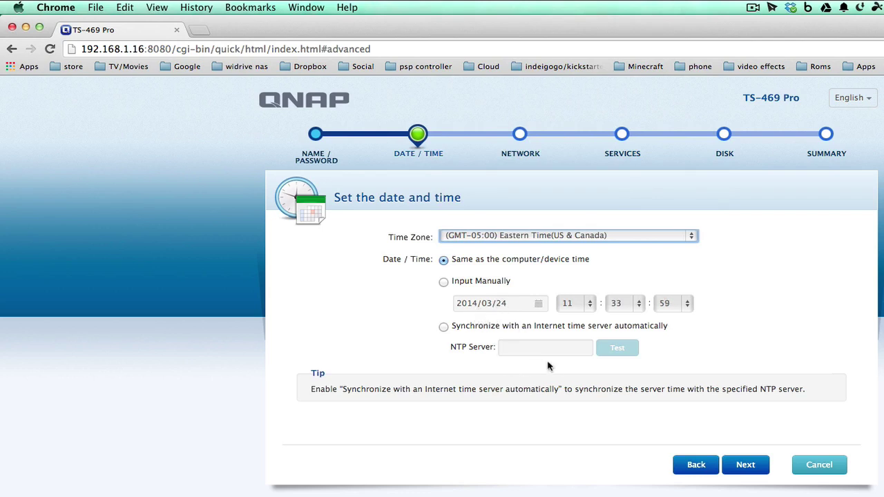
- Give the NAS the static IP address 192.168.1.56 and continue to Services
{"action": "left_click", "coordinate": [745, 464]}
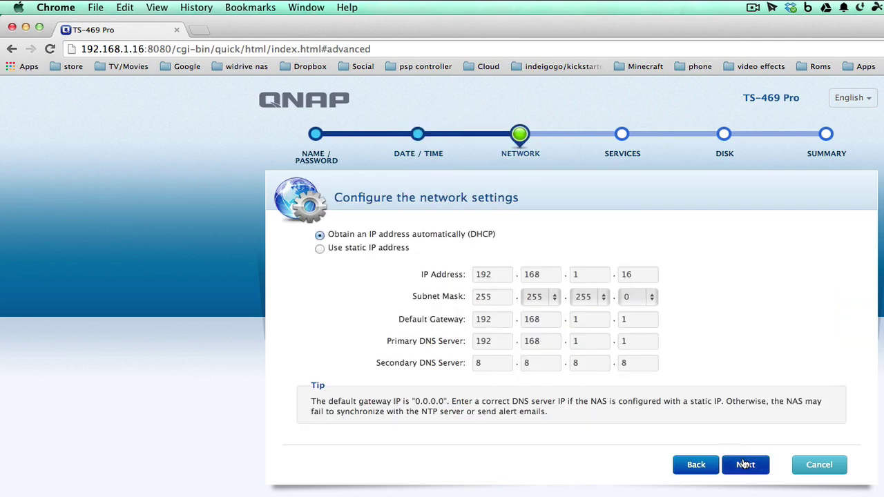
{"action": "left_click", "coordinate": [320, 251]}
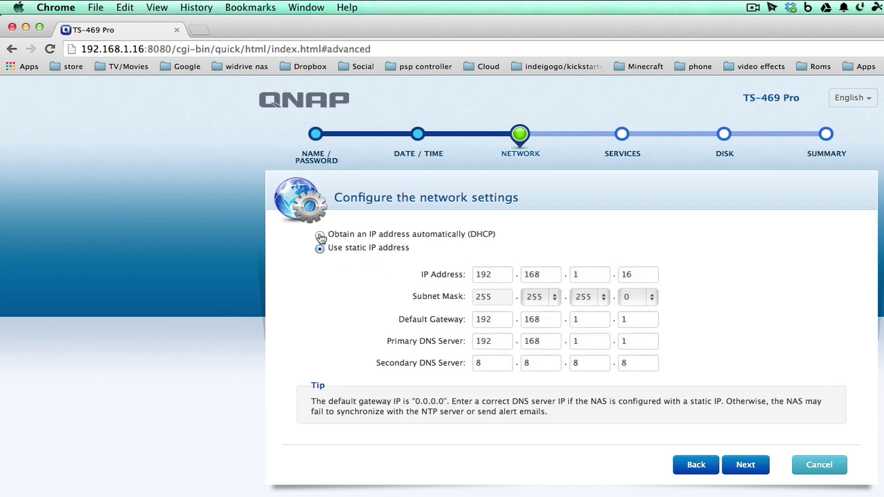
{"action": "left_click", "coordinate": [321, 236]}
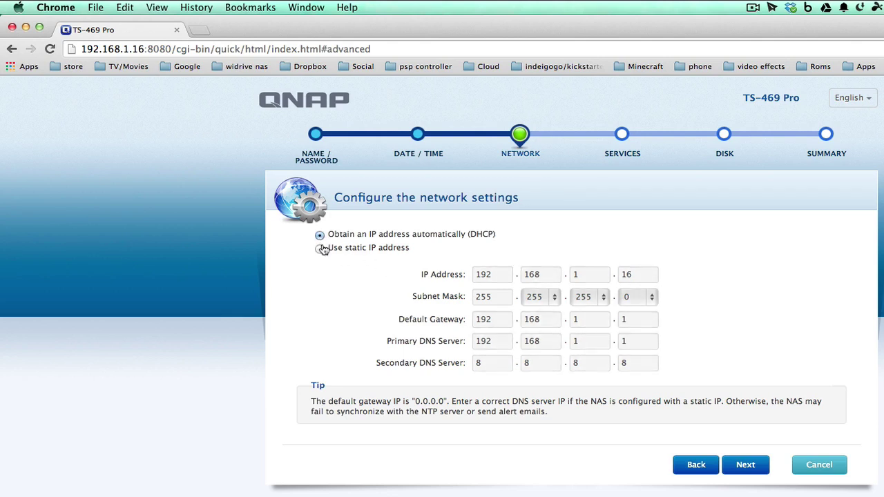
{"action": "left_click", "coordinate": [321, 250]}
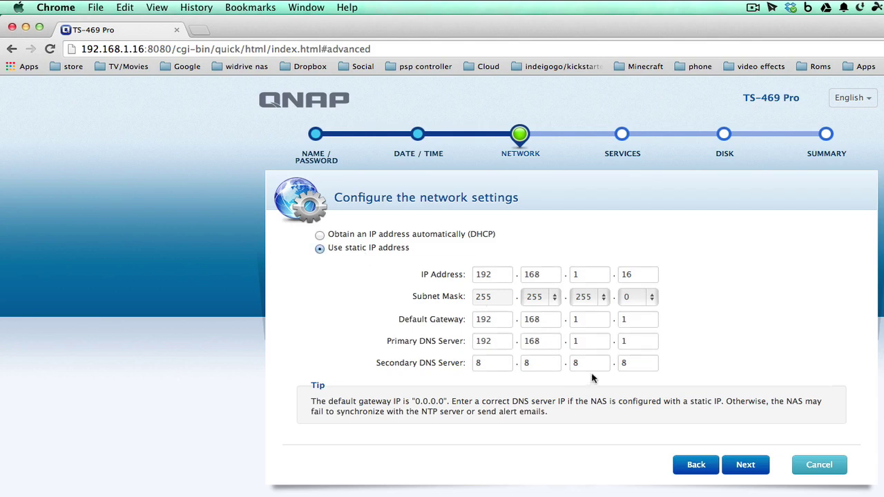
{"action": "left_click", "coordinate": [746, 467]}
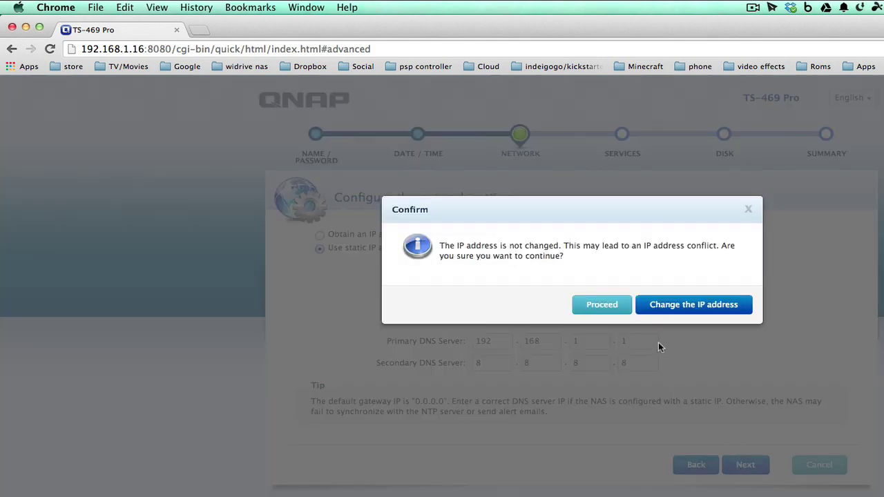
{"action": "left_click", "coordinate": [661, 305]}
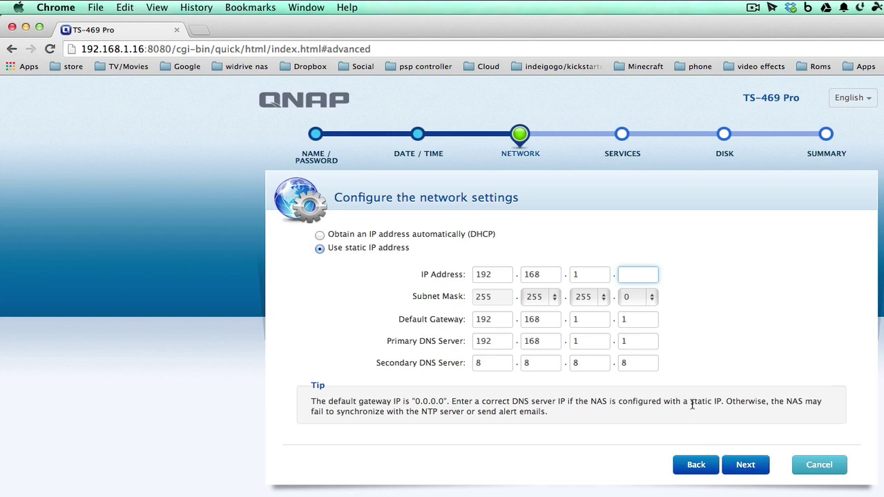
{"action": "type", "text": "56"}
{"action": "left_click", "coordinate": [752, 464]}
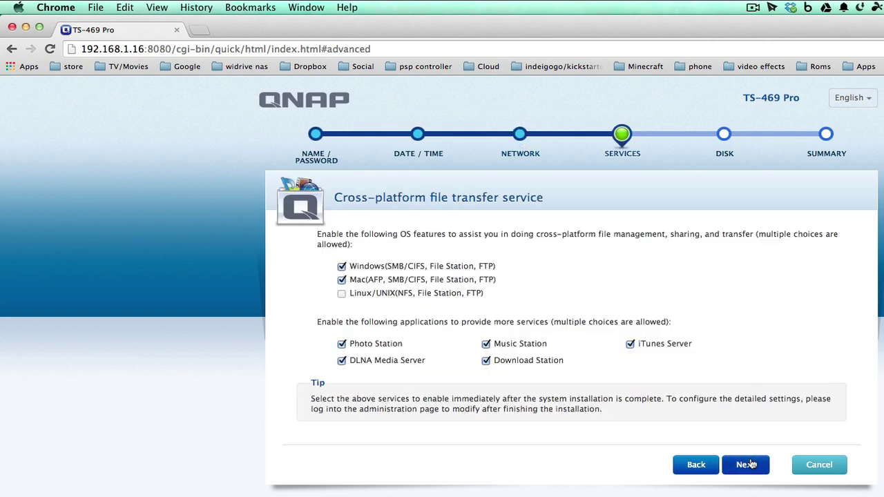
- Toggle Windows (SMB/CIFS) sharing, check Finder's shared devices, then advance to the RAID 5 Disk step
{"action": "left_click", "coordinate": [342, 267]}
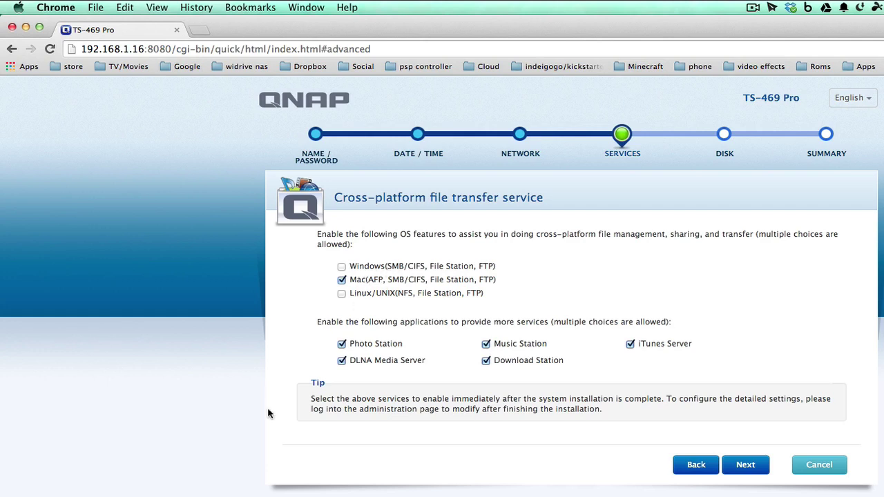
{"action": "key", "text": "super+Tab"}
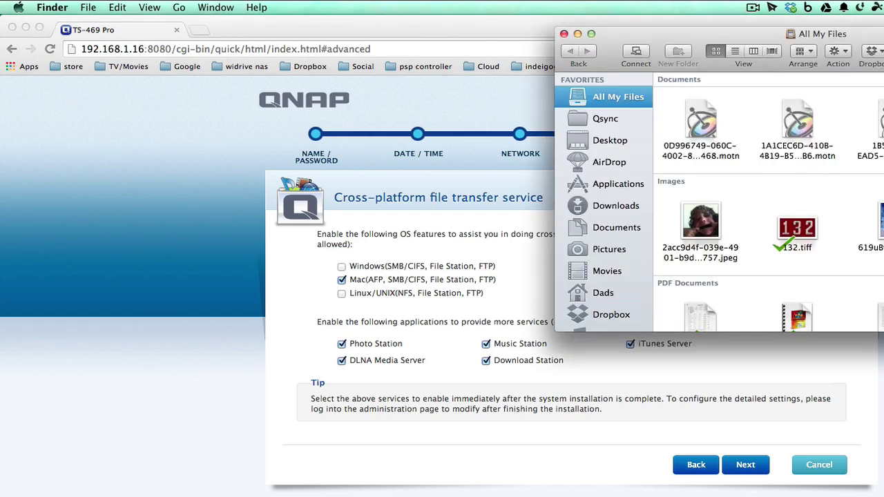
{"action": "scroll", "coordinate": [582, 273], "scroll_direction": "down", "scroll_amount": 10}
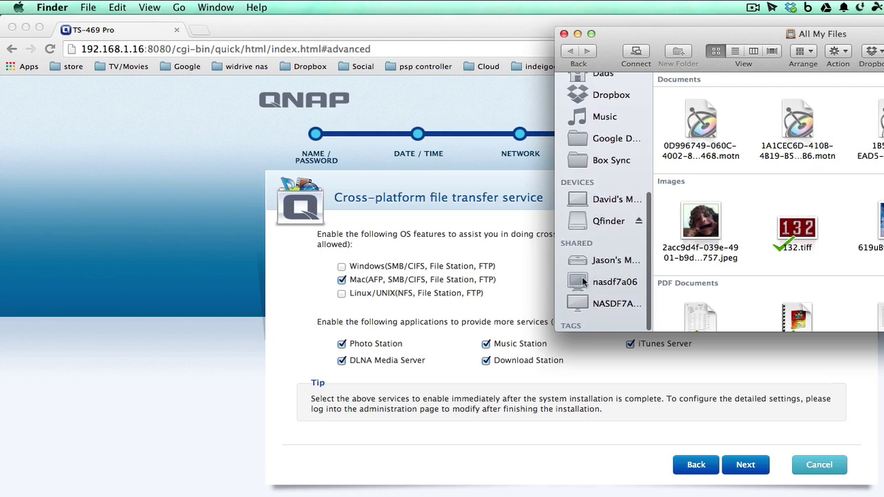
{"action": "left_click", "coordinate": [564, 34]}
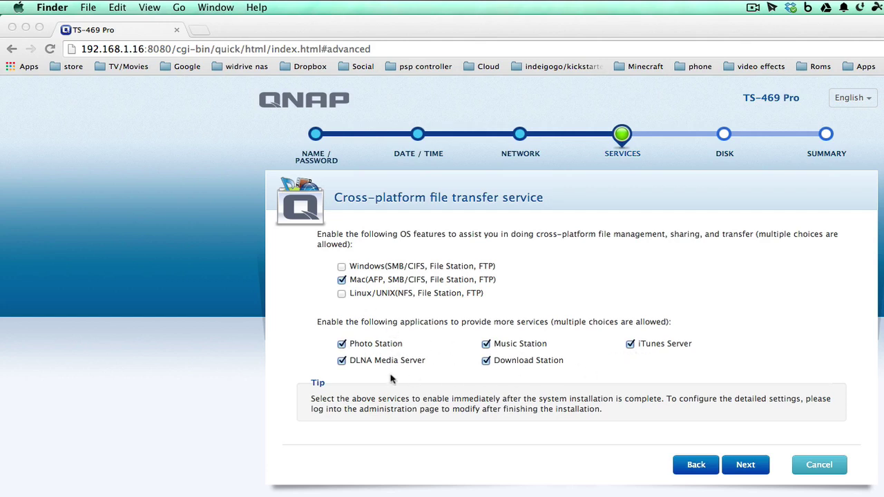
{"action": "left_click", "coordinate": [341, 346]}
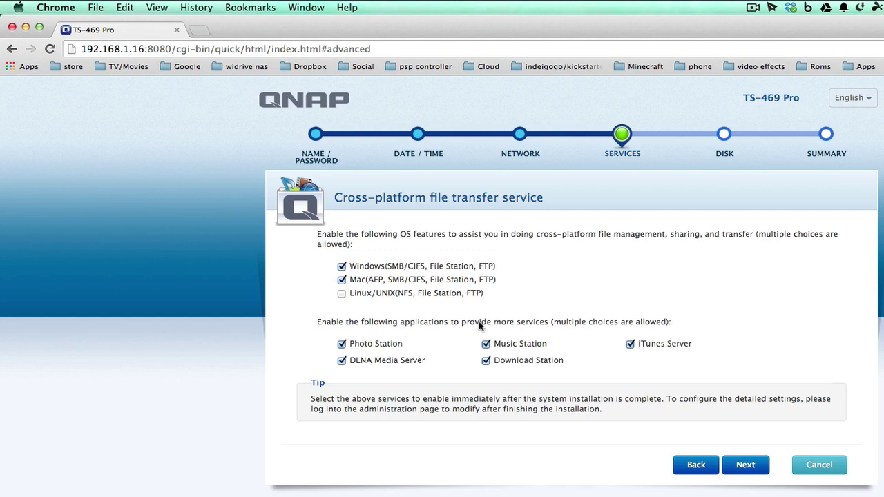
{"action": "left_click", "coordinate": [739, 466]}
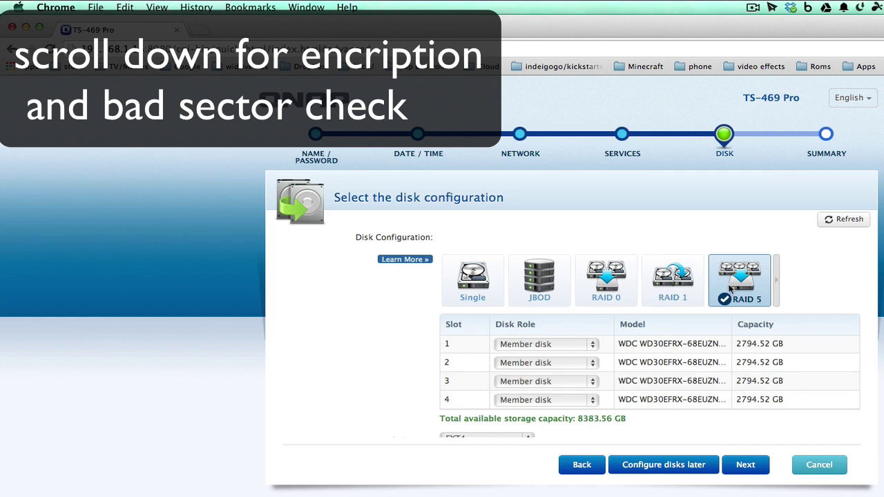
- Review the Summary (qnaphome, Eastern Time, 192.168.1.56, RAID 5, EXT4) and apply it
{"action": "left_click", "coordinate": [753, 469]}
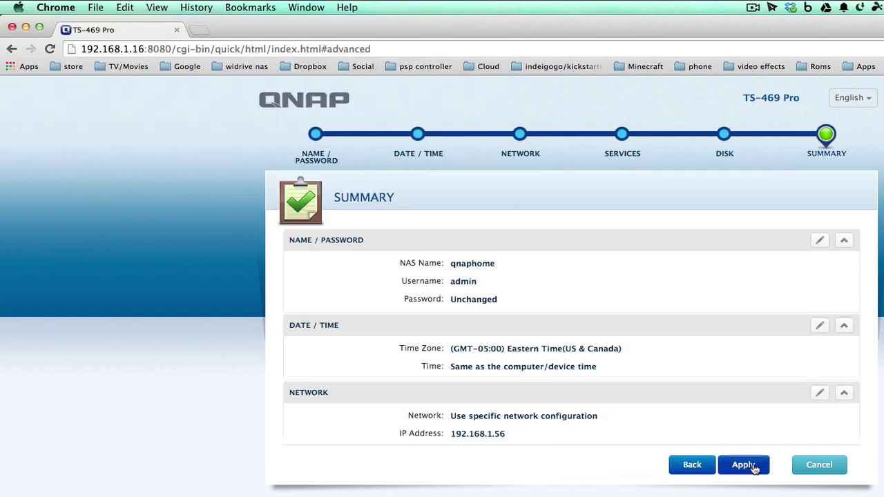
{"action": "scroll", "coordinate": [504, 360], "scroll_direction": "down", "scroll_amount": 2}
{"action": "scroll", "coordinate": [503, 360], "scroll_direction": "down", "scroll_amount": 5}
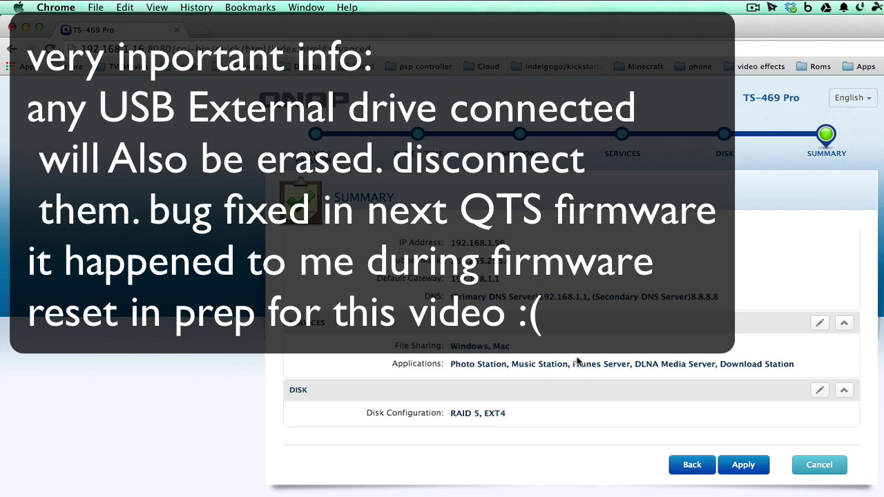
{"action": "left_click", "coordinate": [744, 464]}
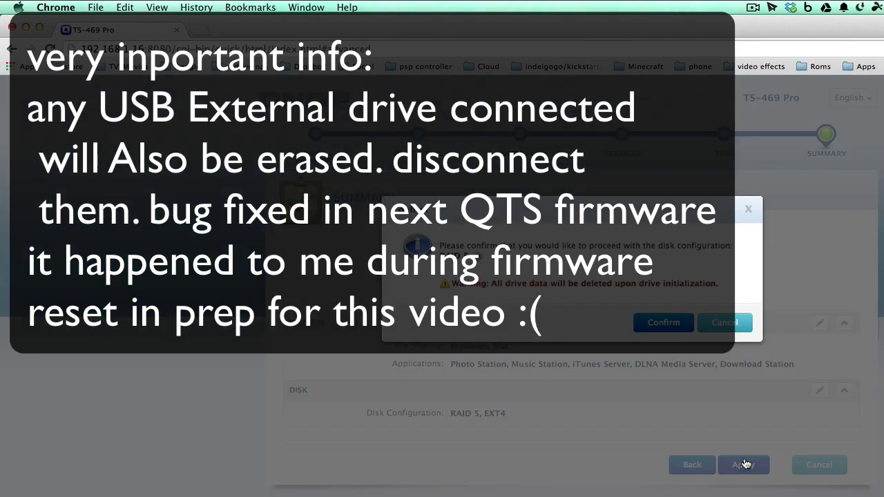
- Confirm erasing all drive data so the disks initialize and setup completes
{"action": "left_click", "coordinate": [663, 323]}
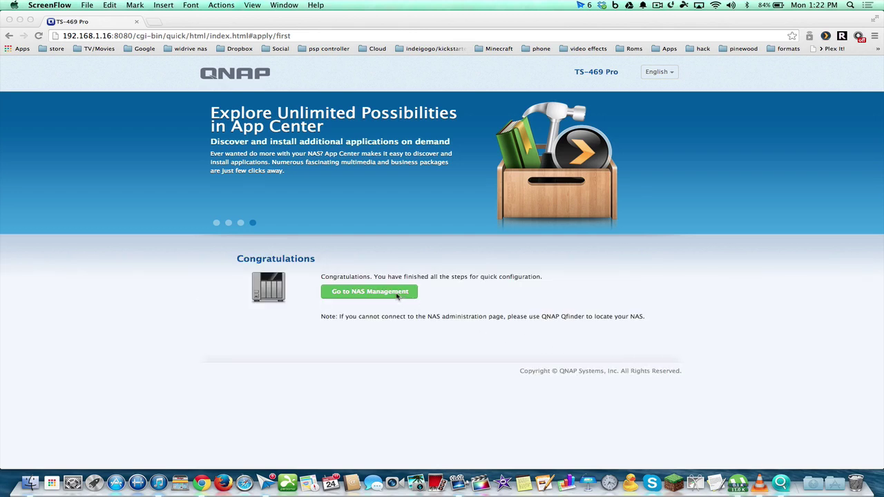
- Open NAS Management and sign in to QTS as admin with the administrator password
{"action": "left_click", "coordinate": [399, 295]}
{"action": "left_click", "coordinate": [376, 293]}
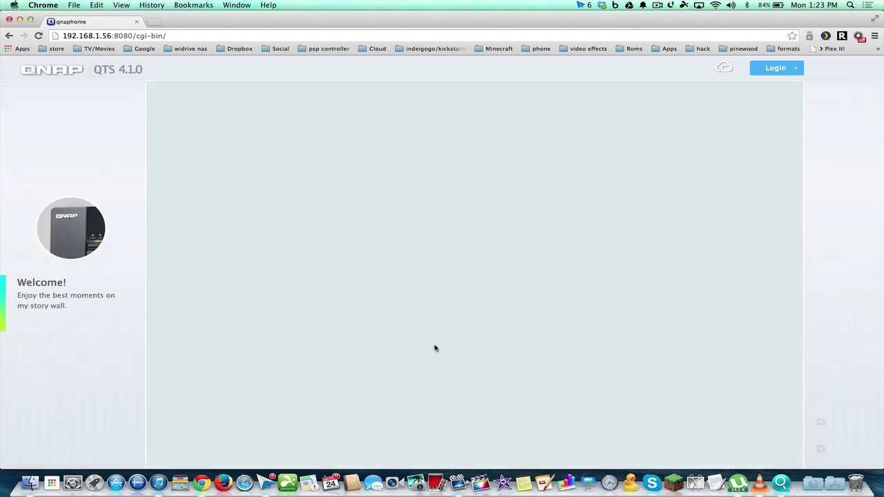
{"action": "left_click", "coordinate": [766, 69]}
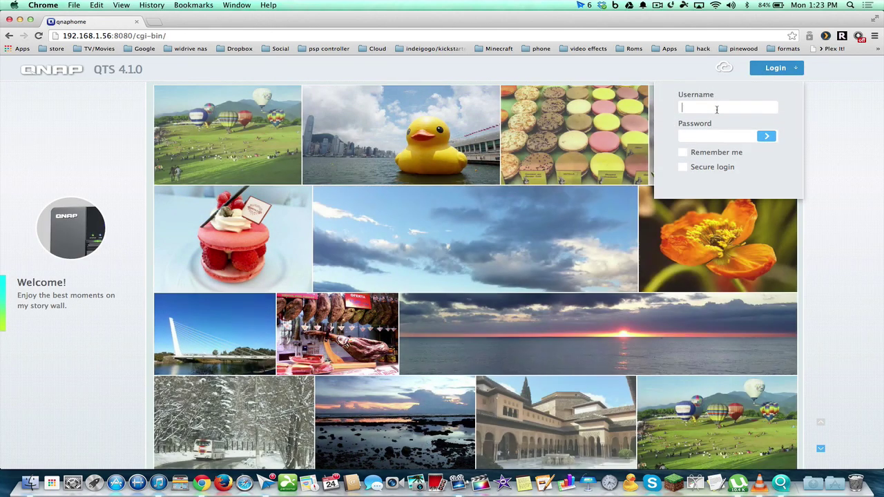
{"action": "type", "text": "admin"}
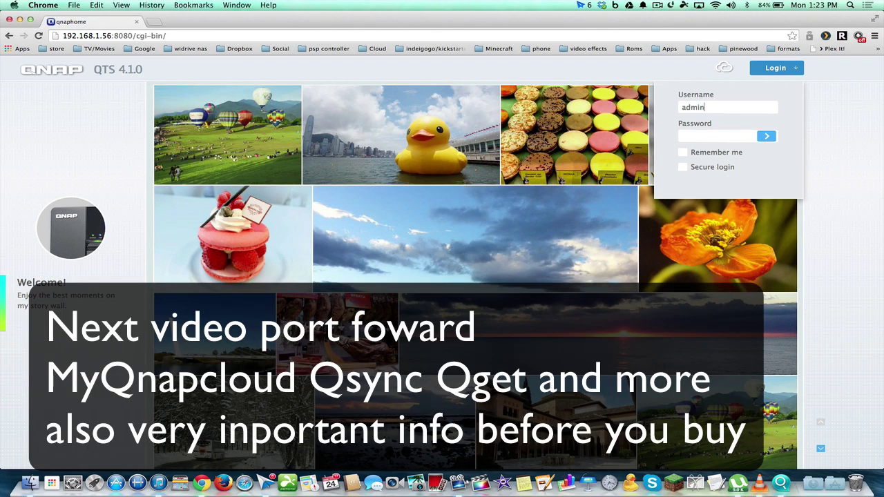
{"action": "key", "text": "Tab"}
{"action": "type", "text": "admin"}
{"action": "left_click", "coordinate": [766, 137]}
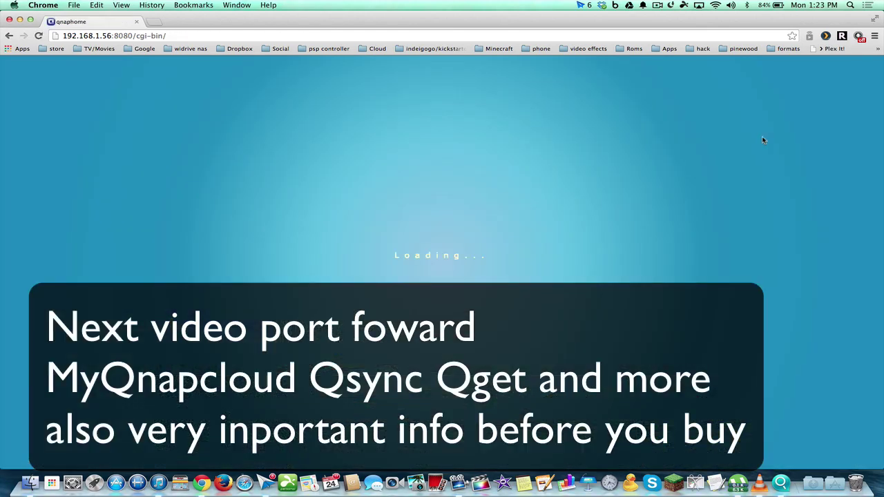